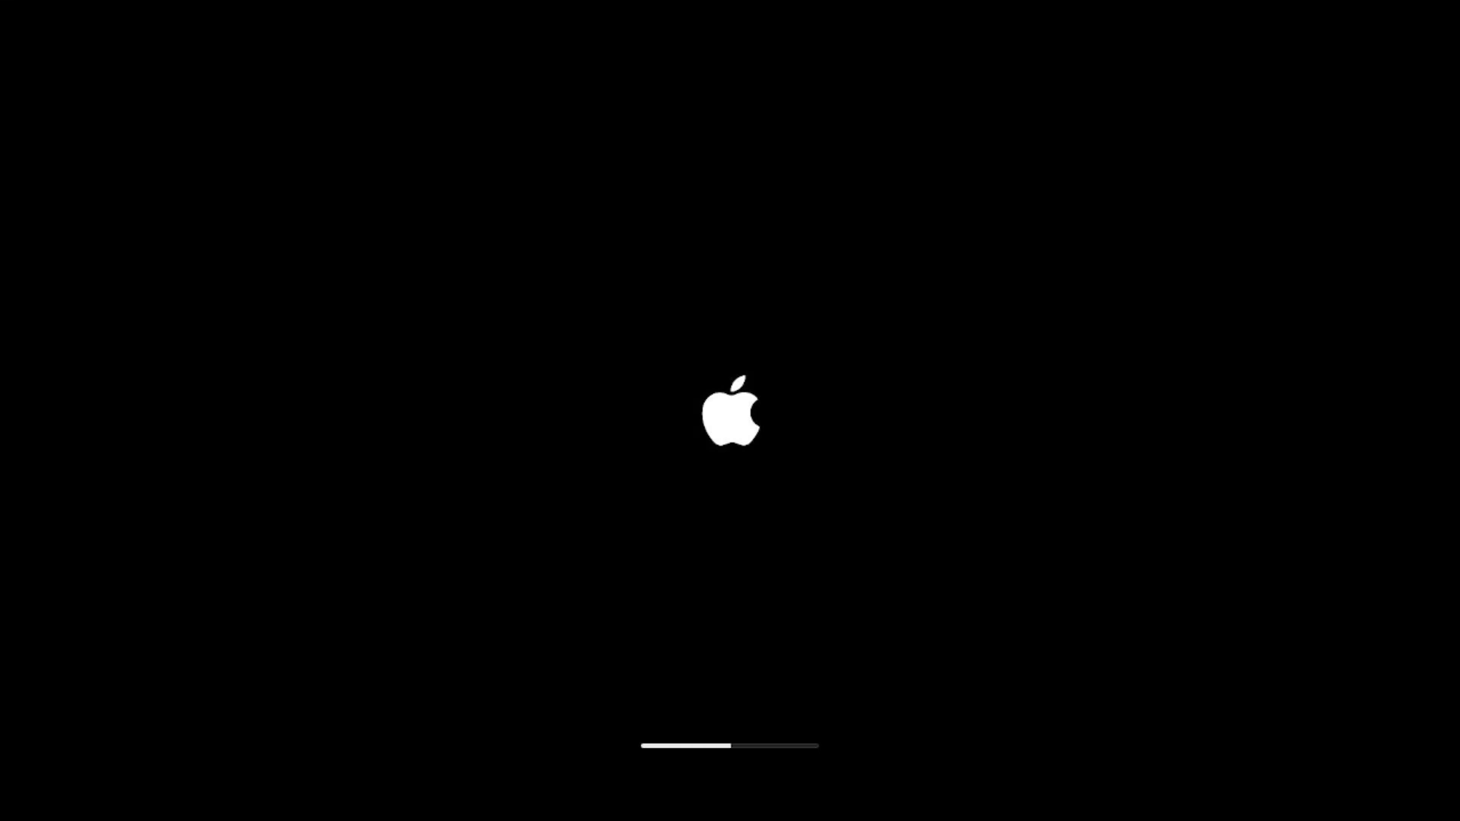
- Log in, then allow the unverified OCAuxiliaryTools via Open Anyway with the admin password
{"action": "type", "text": "1234"}
{"action": "key", "text": "Return"}
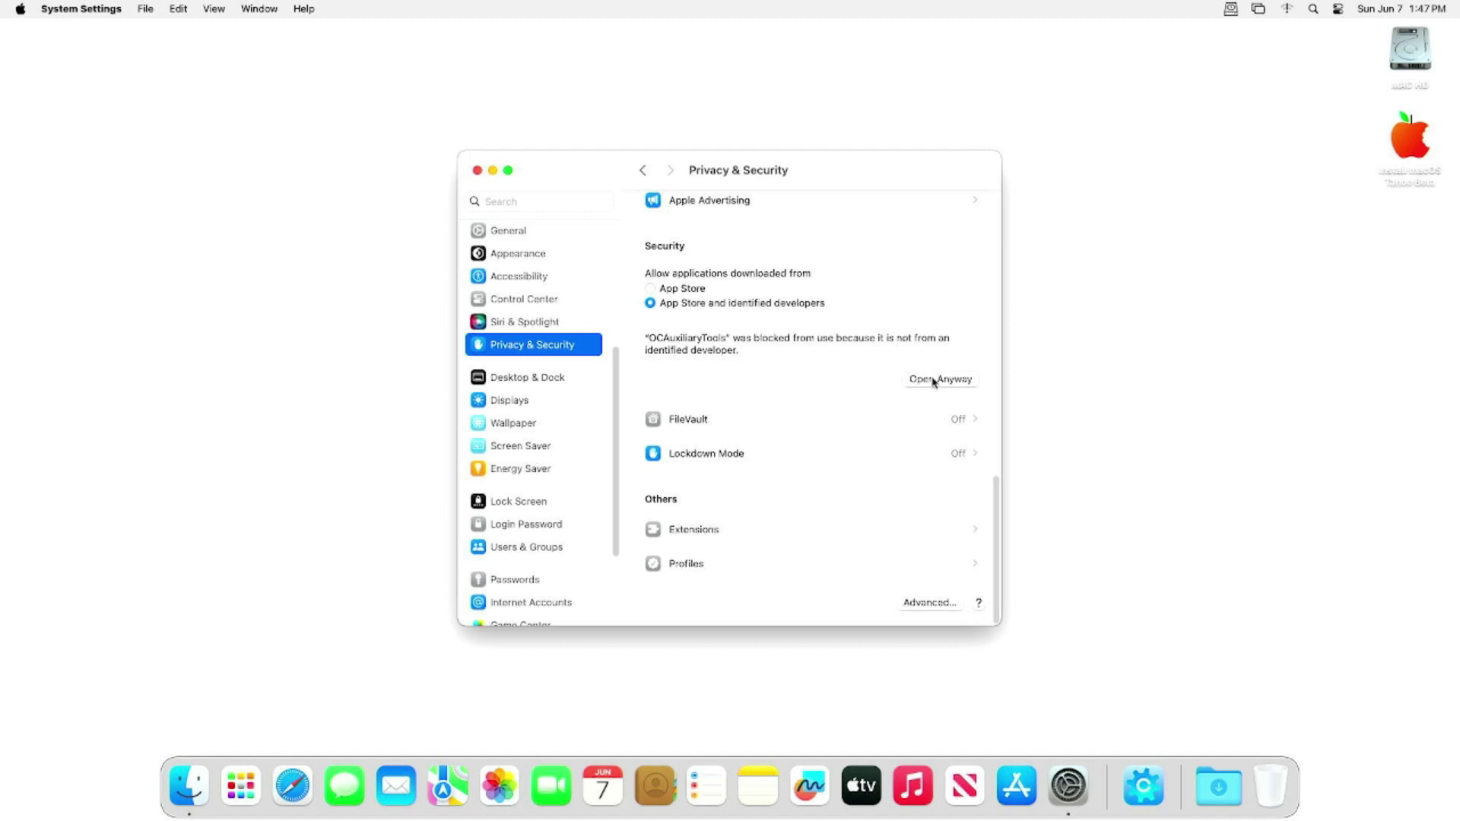
{"action": "left_click", "coordinate": [933, 381]}
{"action": "type", "text": "****"}
{"action": "key", "text": "Return"}
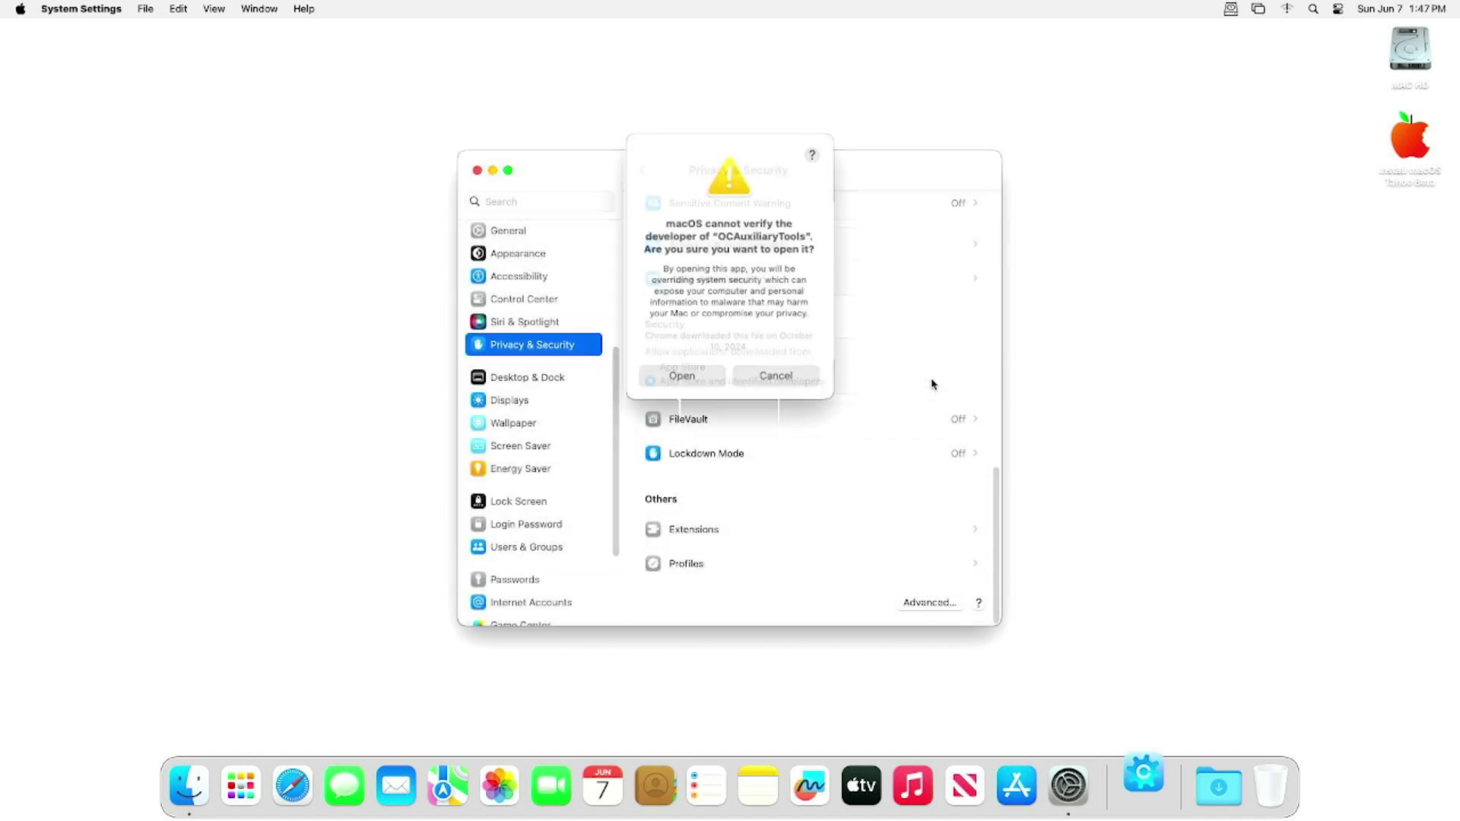
{"action": "left_click", "coordinate": [706, 374]}
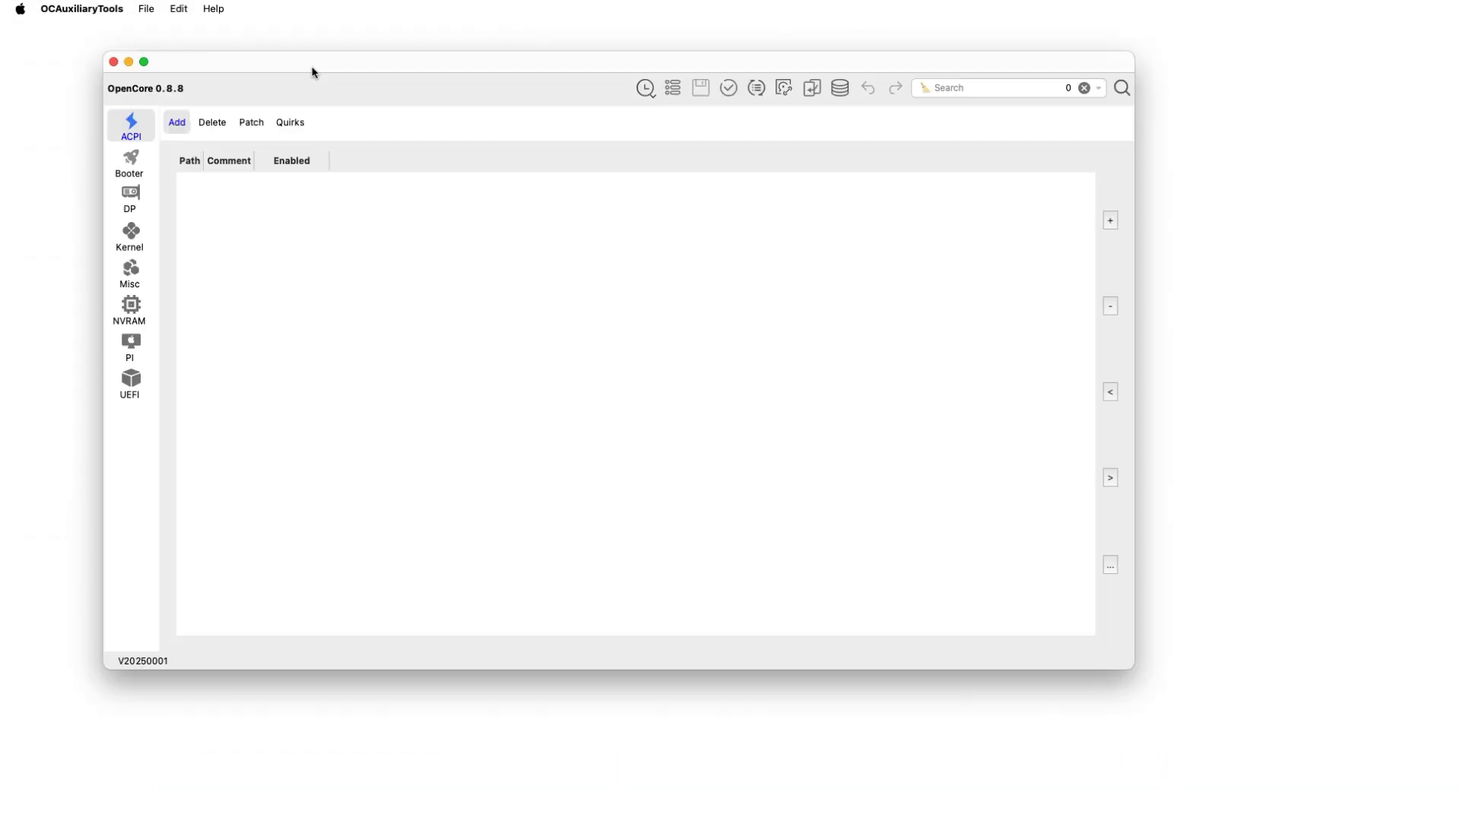
- Mount the disk1s1 EFI partition with Mount ESP, authorising with the admin password
{"action": "left_click", "coordinate": [179, 12]}
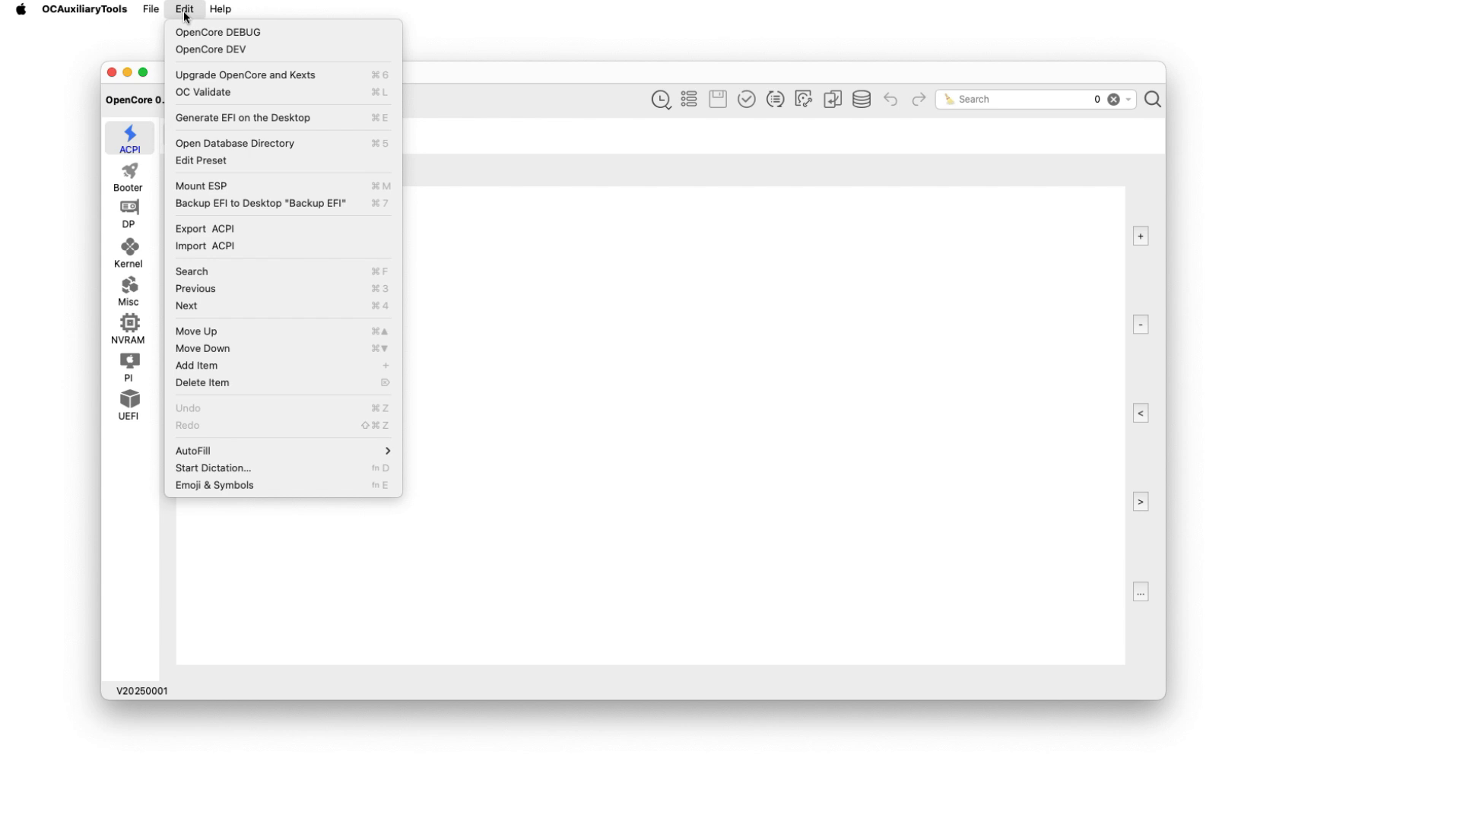
{"action": "left_click", "coordinate": [237, 185]}
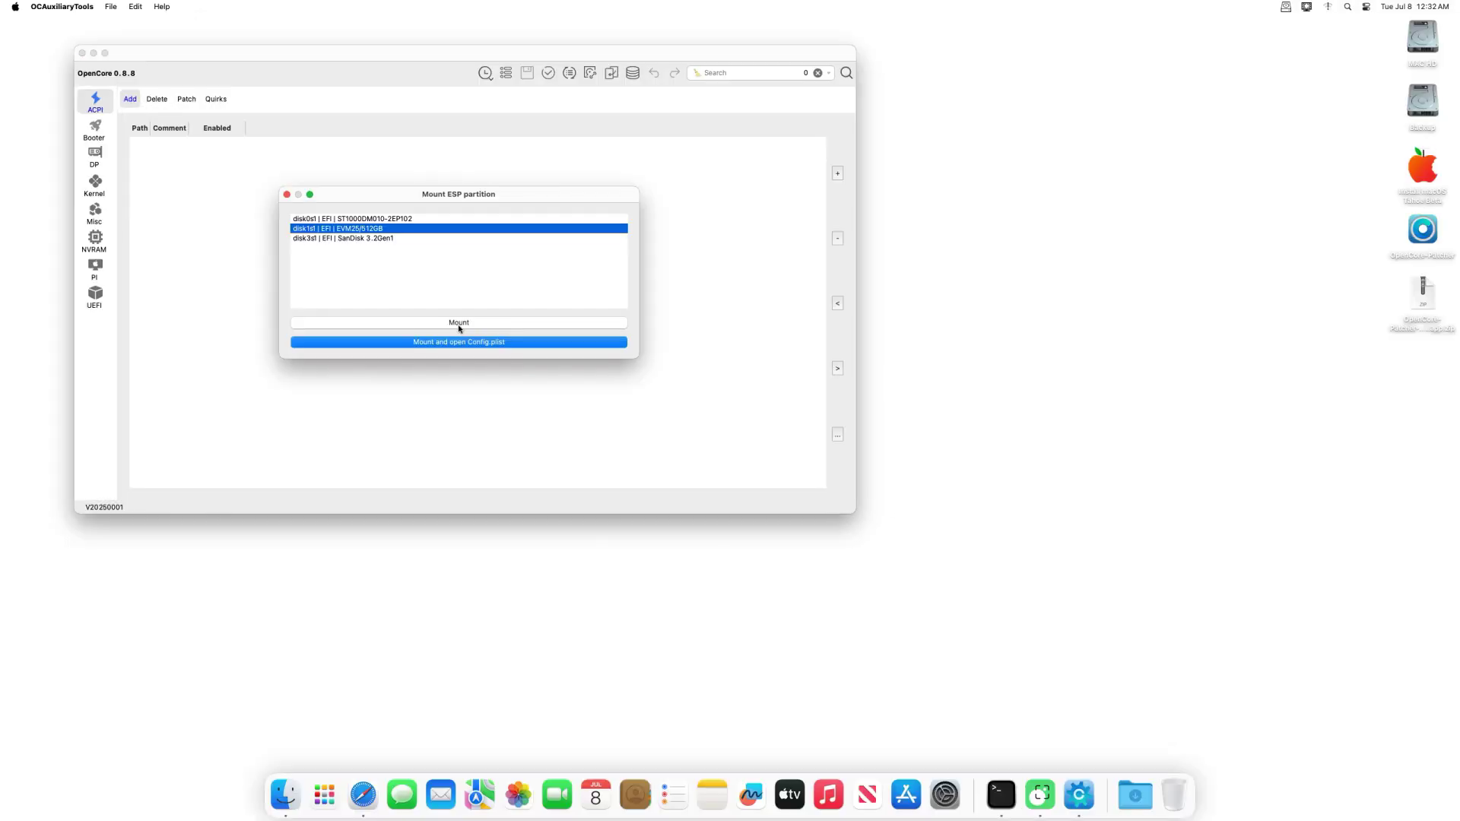
{"action": "left_click", "coordinate": [625, 441]}
{"action": "type", "text": "*****"}
{"action": "key", "text": "Return"}
- Reposition and enlarge the EFI window, then check WhateverGreen.kext in OC > Kexts
{"action": "left_click_drag", "start_coordinate": [708, 155], "coordinate": [458, 136]}
{"action": "left_click_drag", "start_coordinate": [736, 370], "coordinate": [909, 544]}
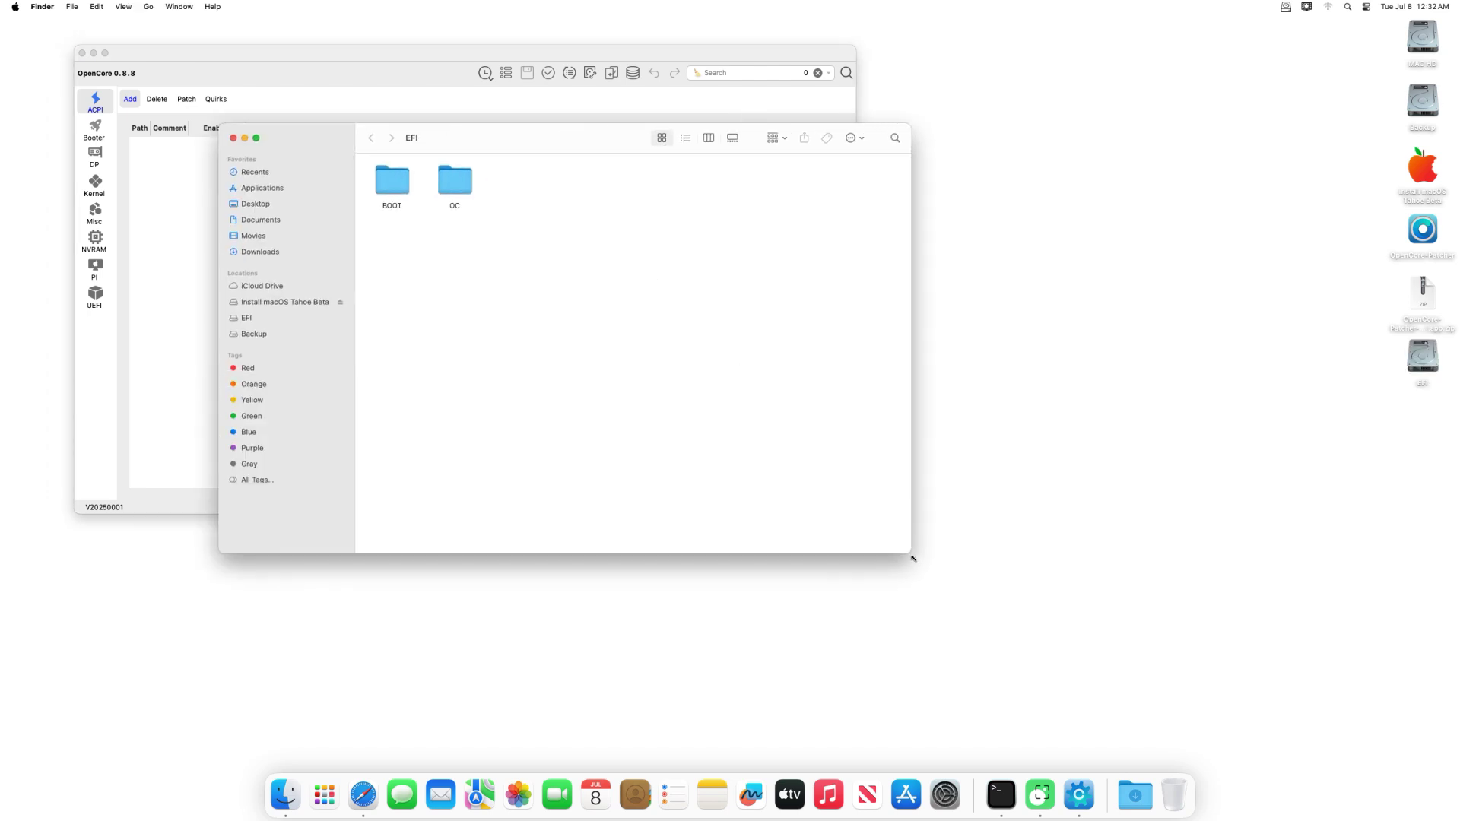
{"action": "double_click", "coordinate": [462, 183]}
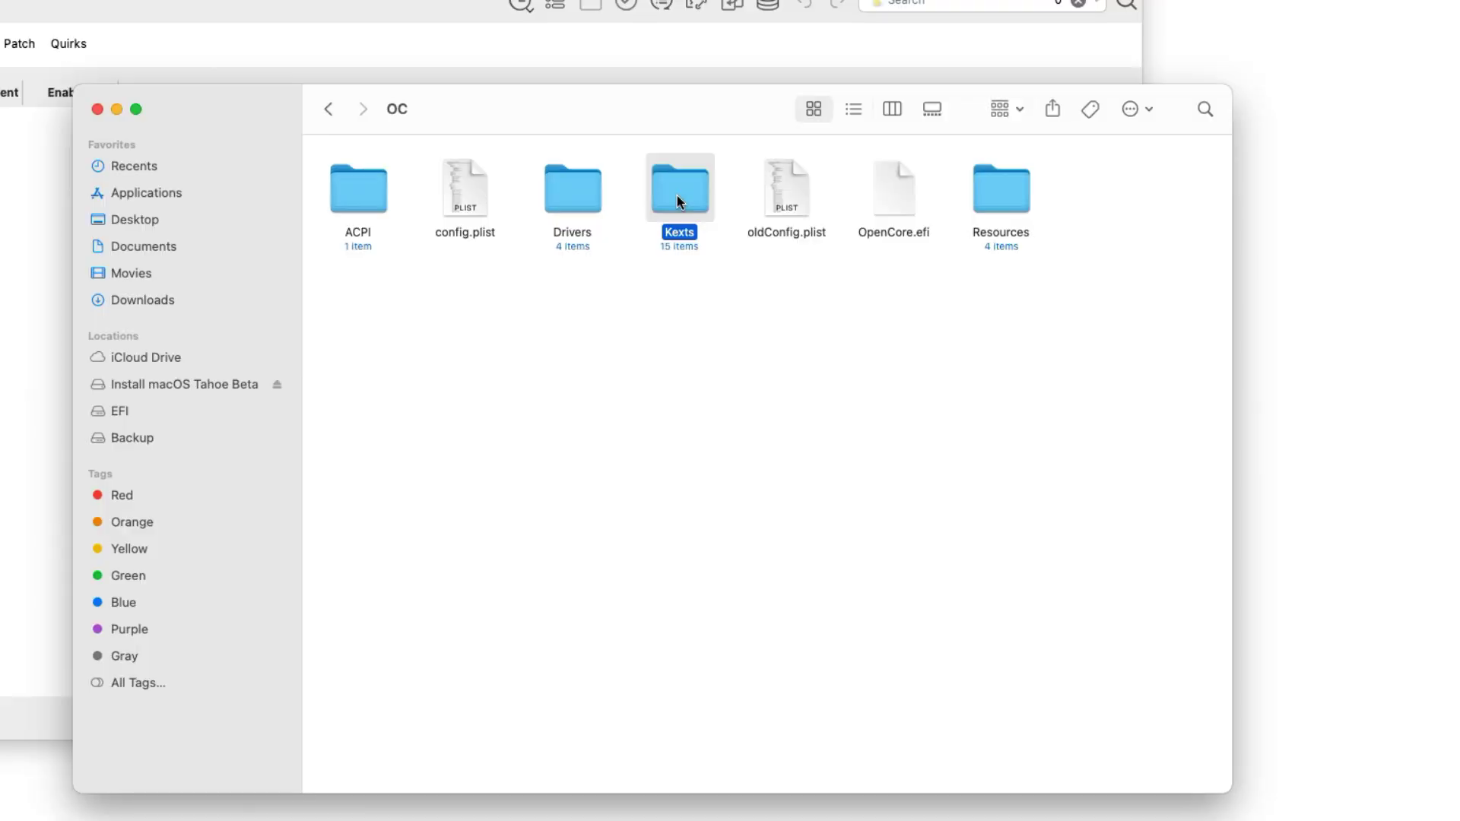
{"action": "double_click", "coordinate": [578, 190]}
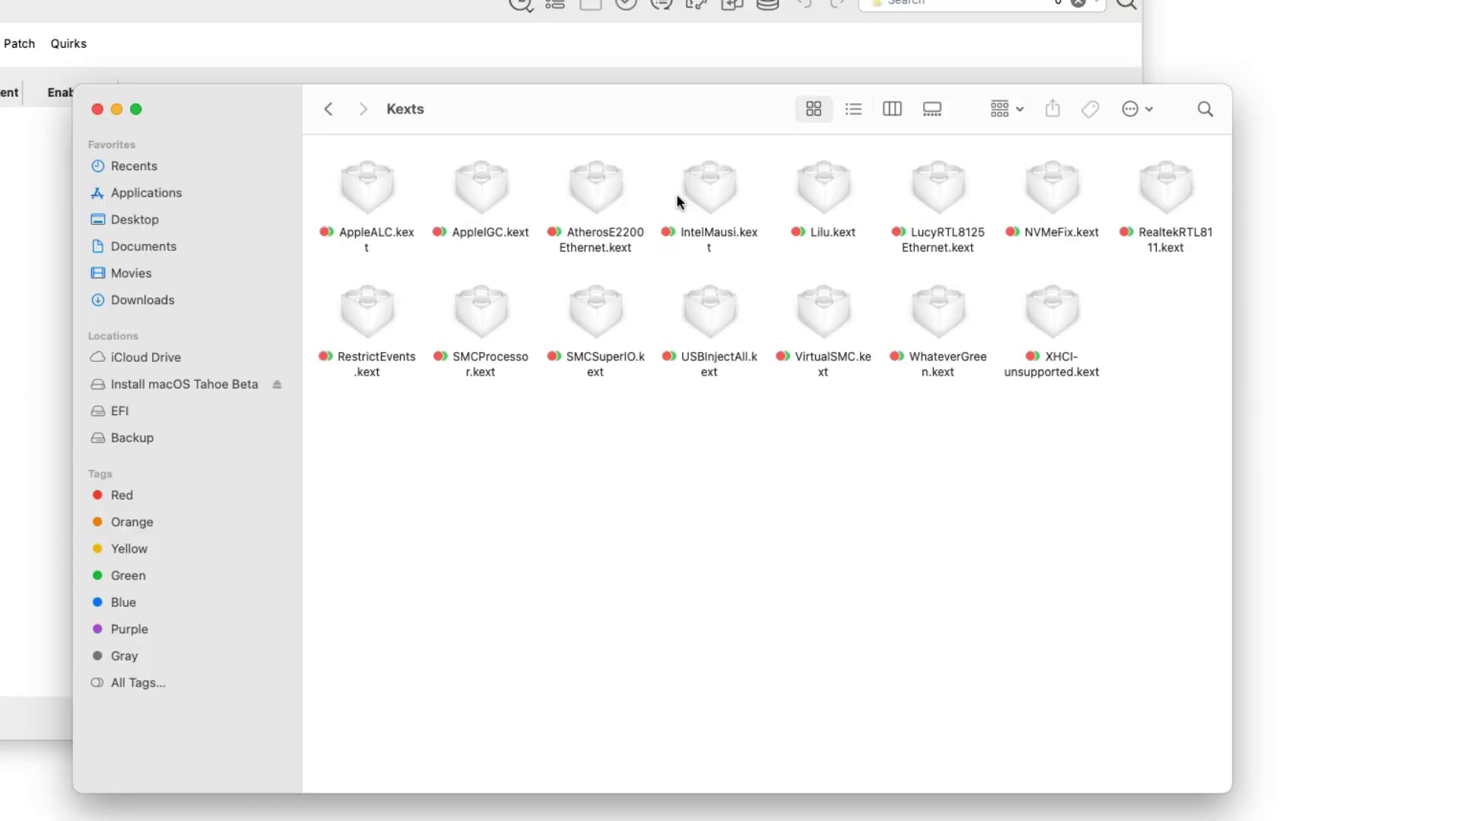
{"action": "left_click", "coordinate": [941, 319]}
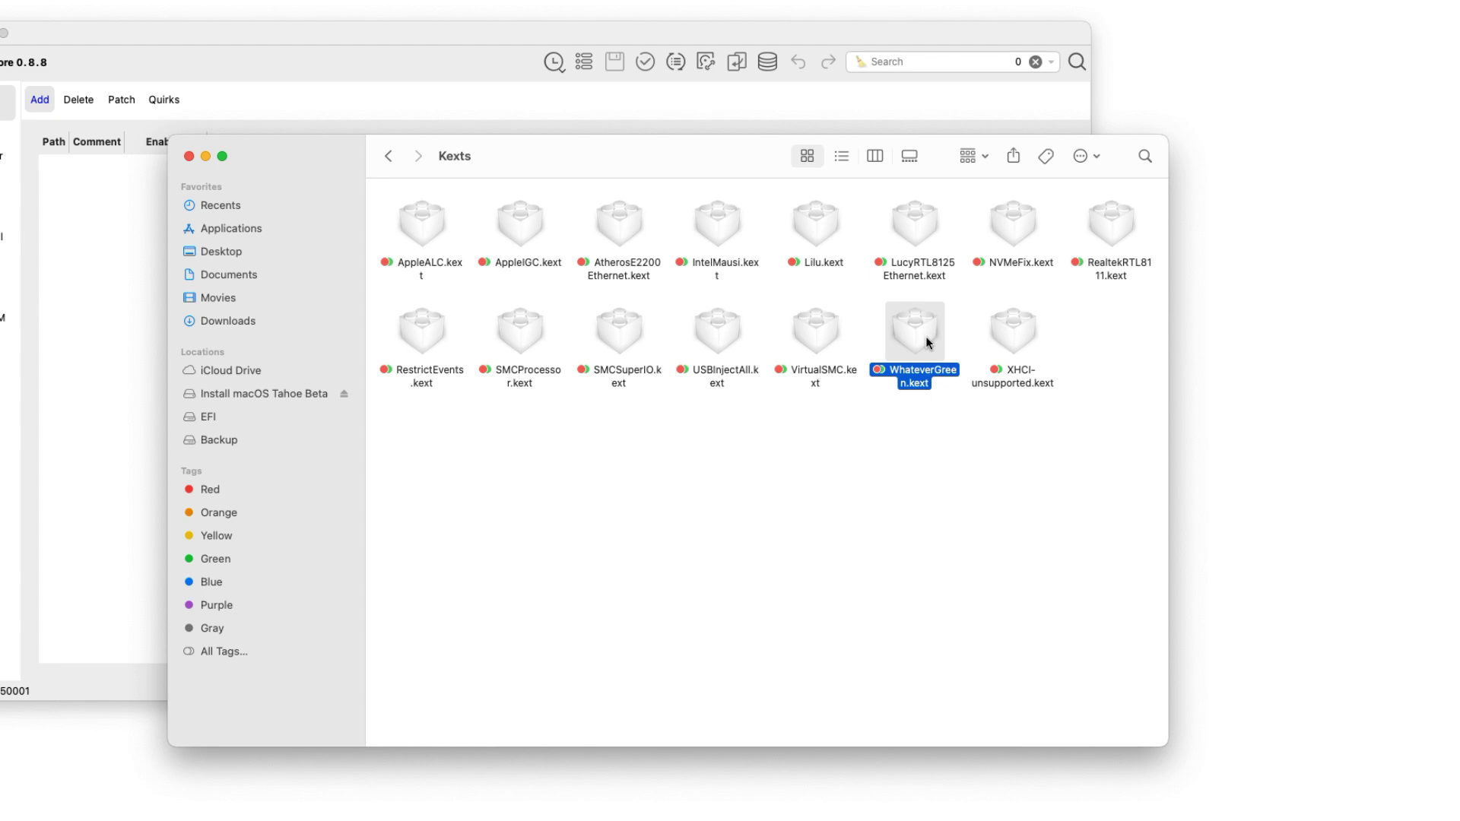
- Open OC/config.plist with OCAuxiliaryTools from its Open With menu
{"action": "left_click", "coordinate": [391, 158]}
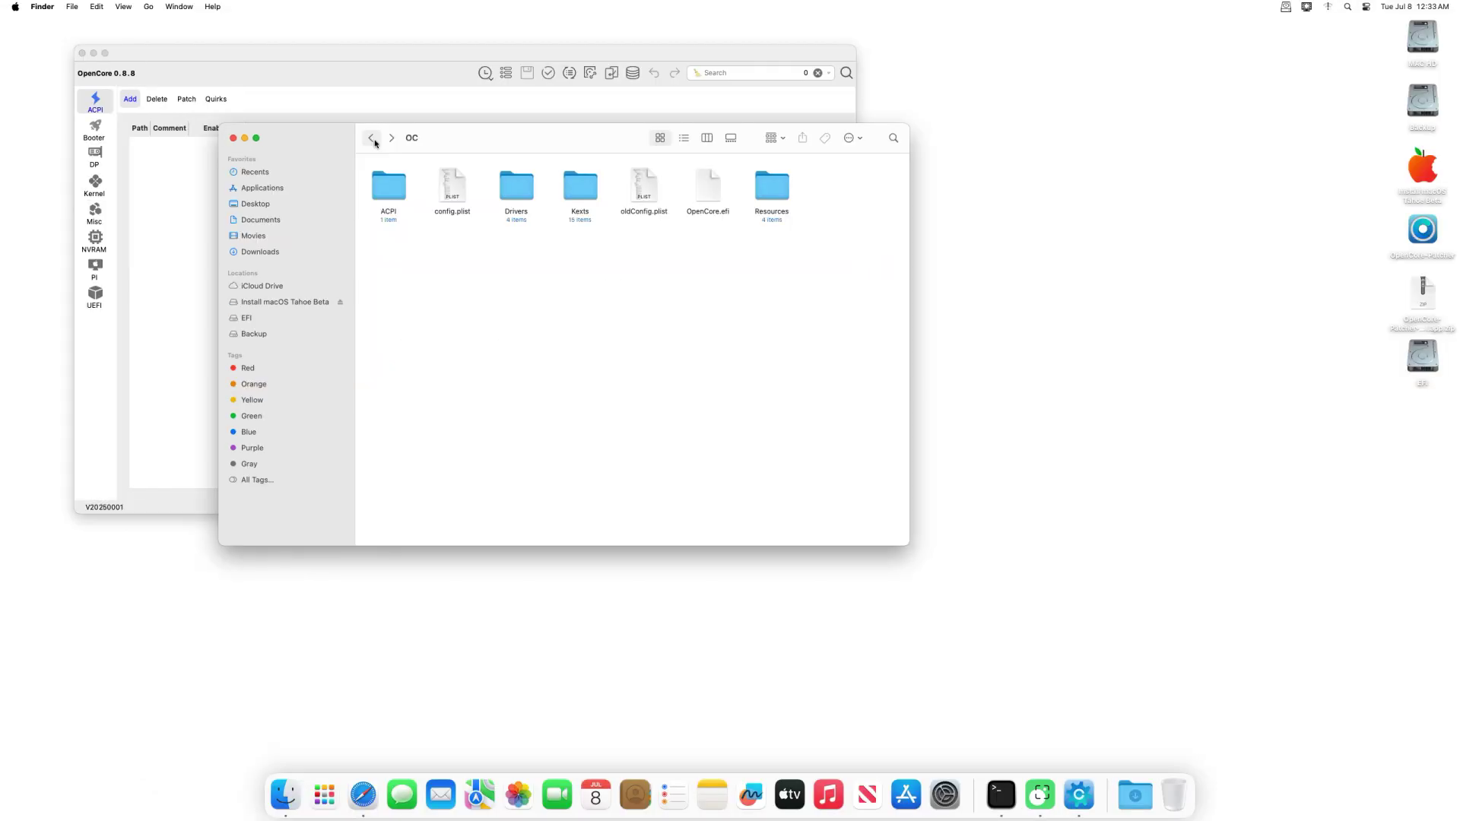
{"action": "right_click", "coordinate": [448, 194]}
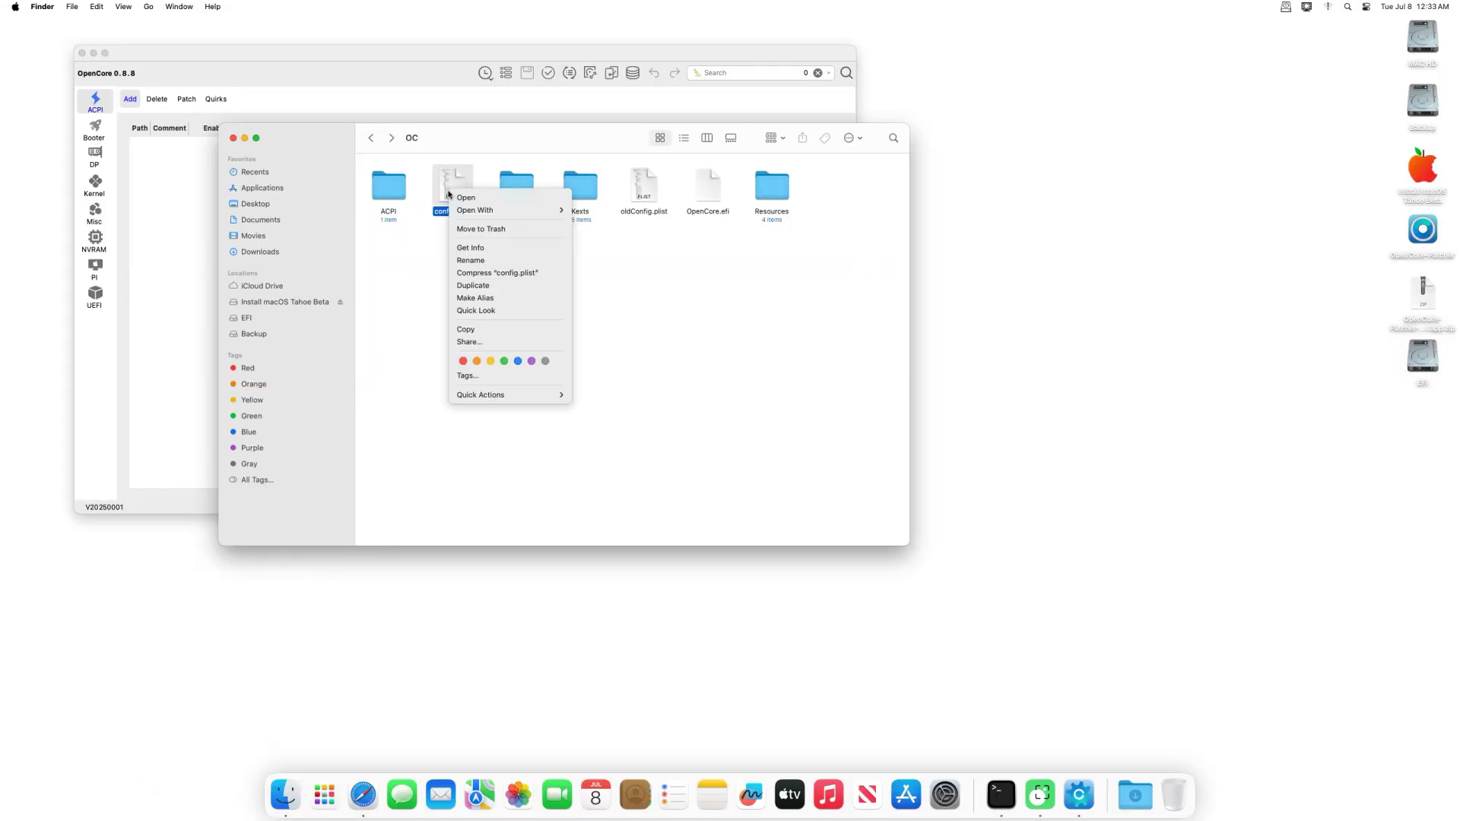
{"action": "mouse_move", "coordinate": [501, 211]}
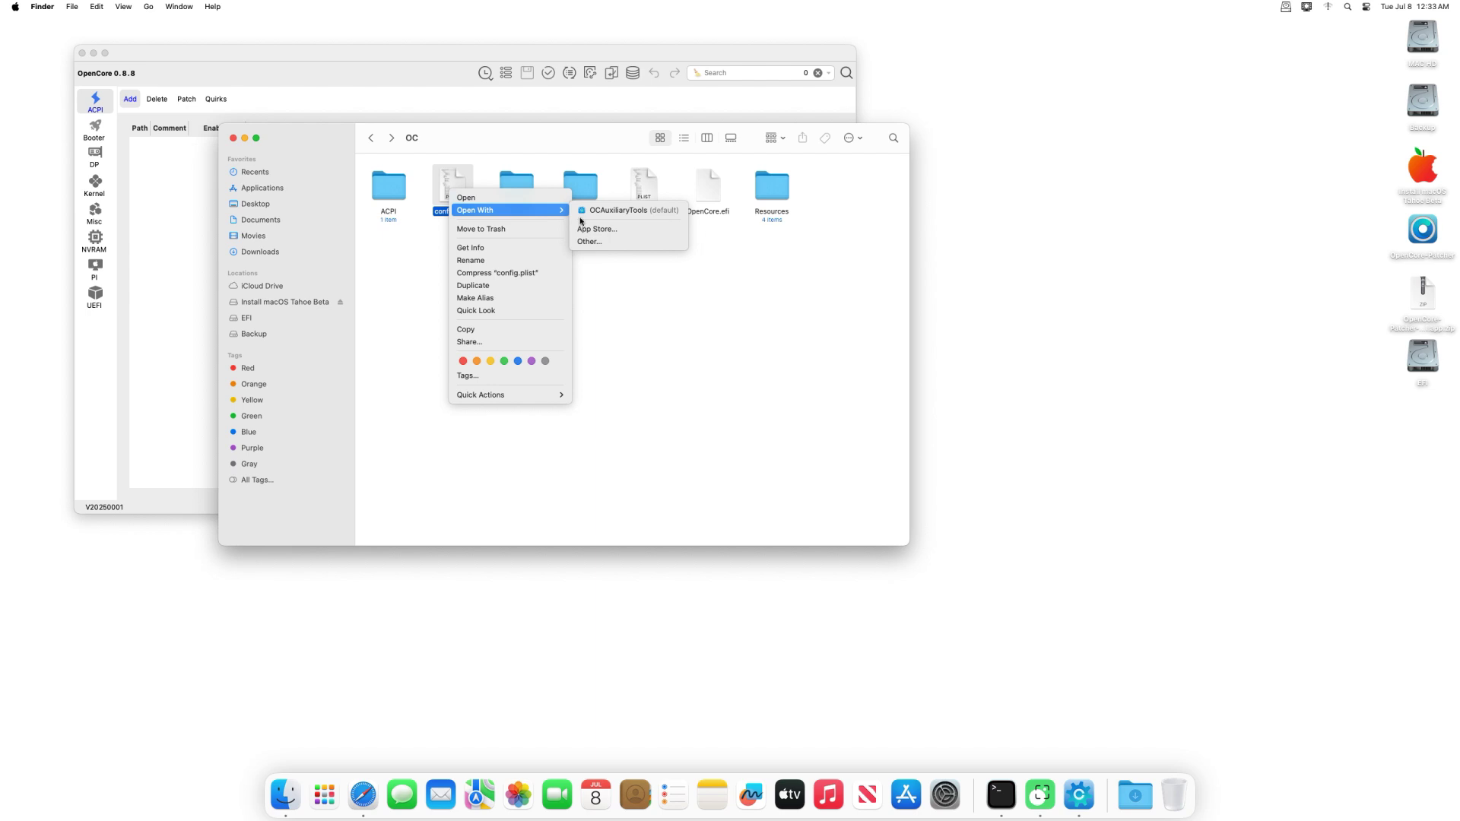
{"action": "left_click", "coordinate": [612, 210]}
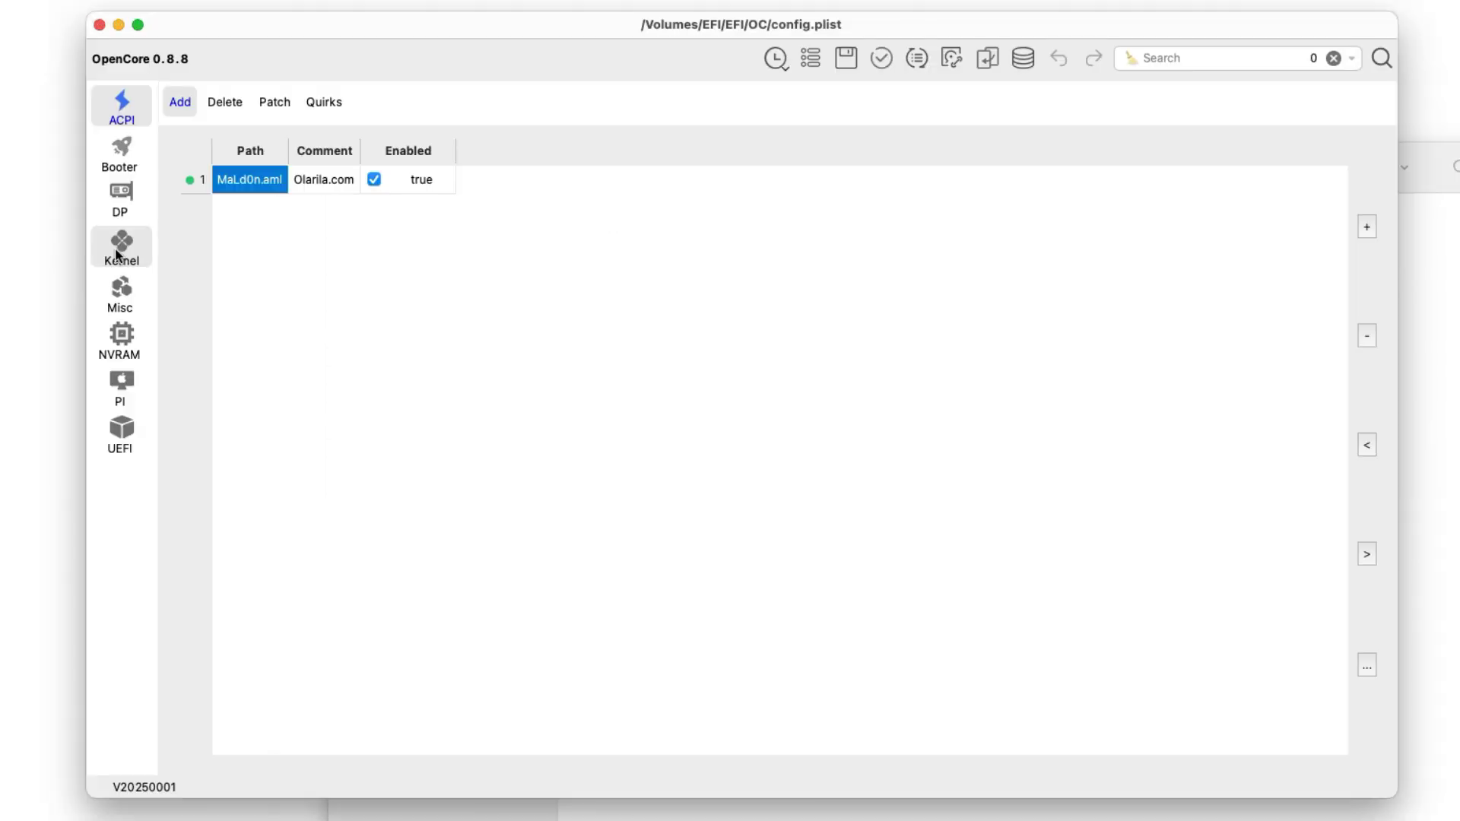
- Review the WhateverGreen.kext Kernel entry and confirm Misc > Security SecureBootModel is Disabled
{"action": "left_click", "coordinate": [119, 251]}
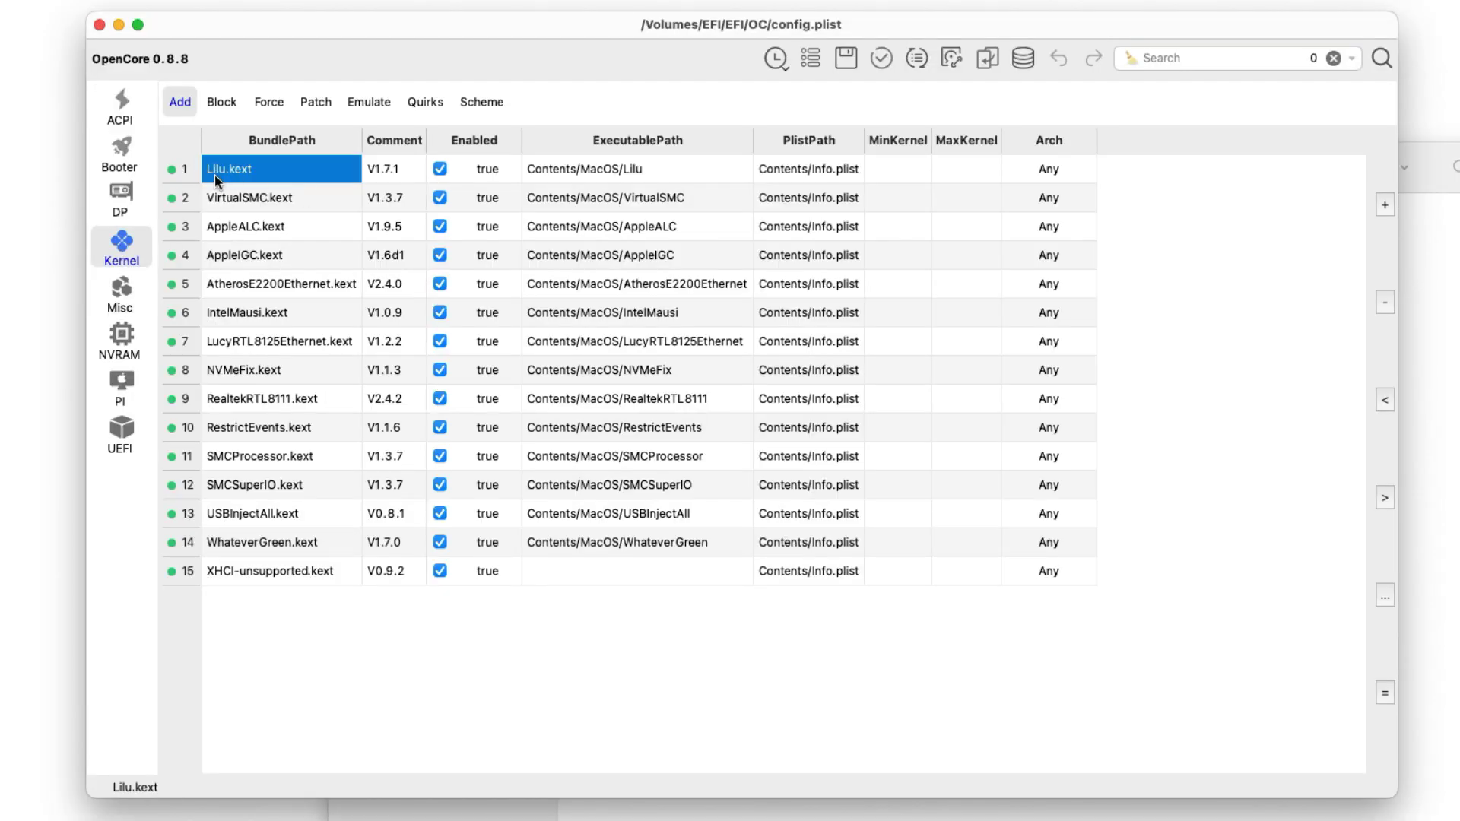
{"action": "left_click", "coordinate": [284, 549]}
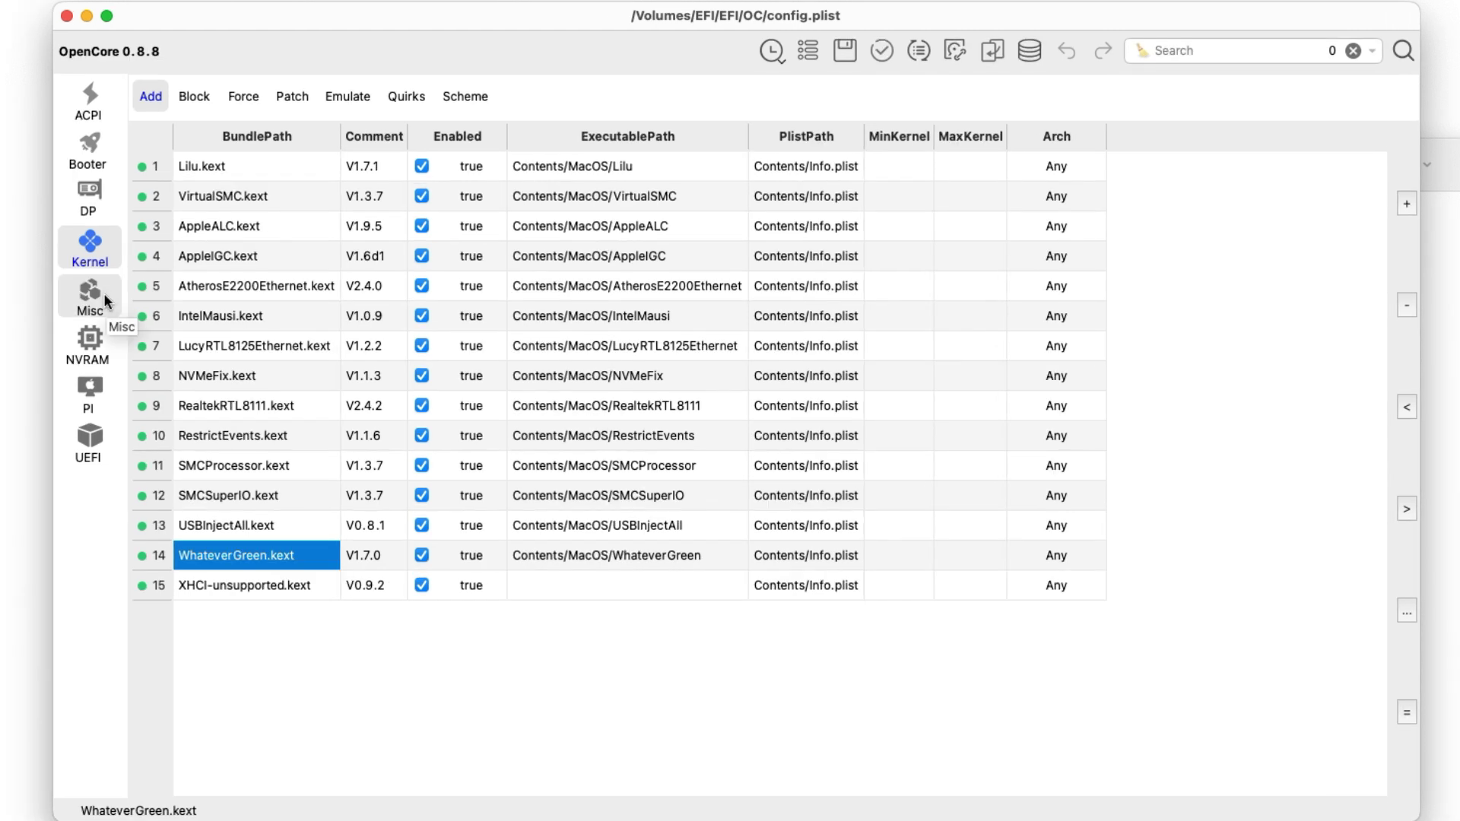
{"action": "left_click", "coordinate": [104, 299]}
{"action": "left_click", "coordinate": [258, 109]}
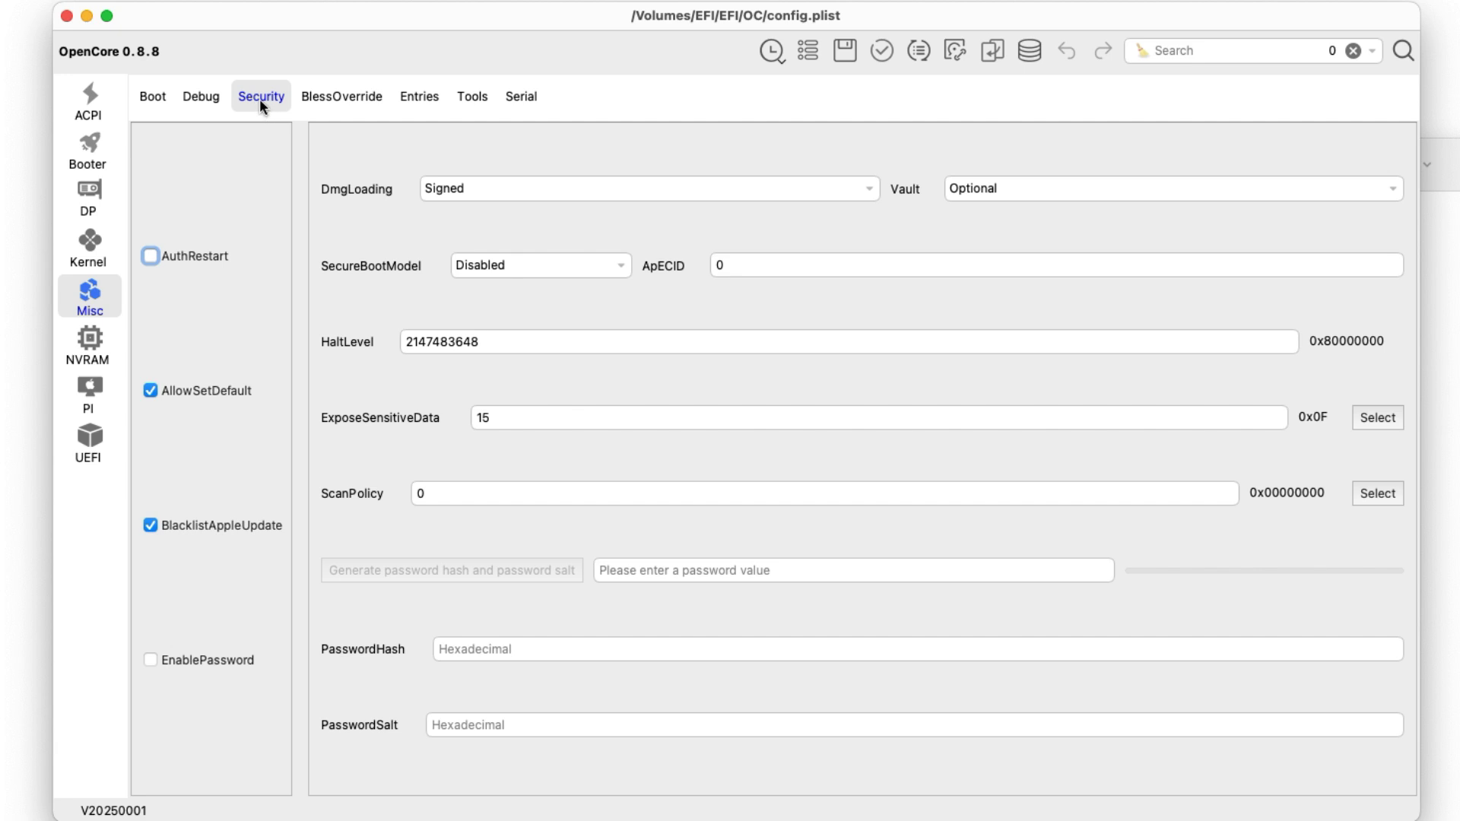
{"action": "left_click", "coordinate": [586, 268]}
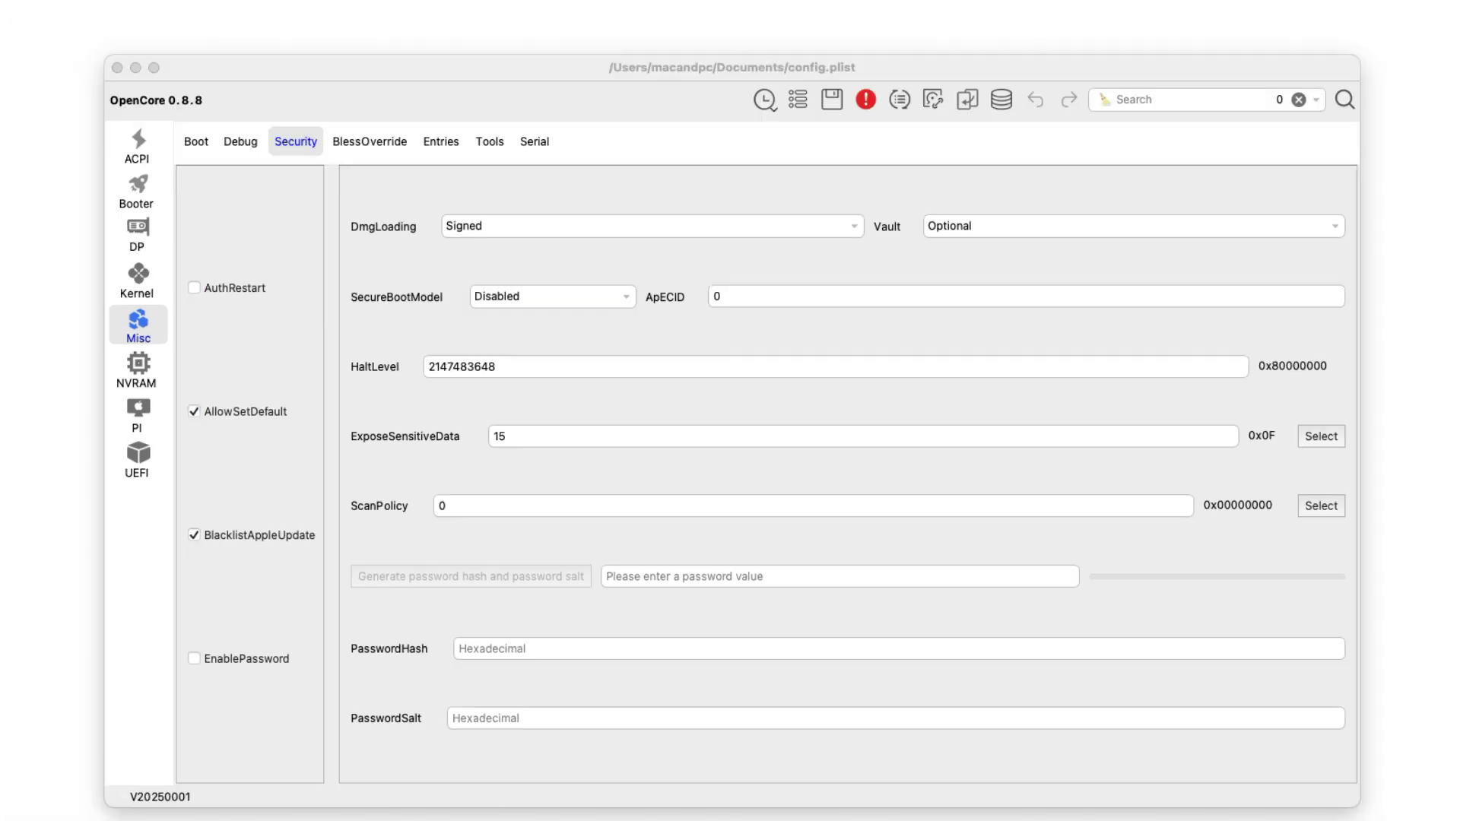
- Add amfi=0x80 to boot-args under the 7C436110 NVRAM entry
{"action": "left_click", "coordinate": [147, 372]}
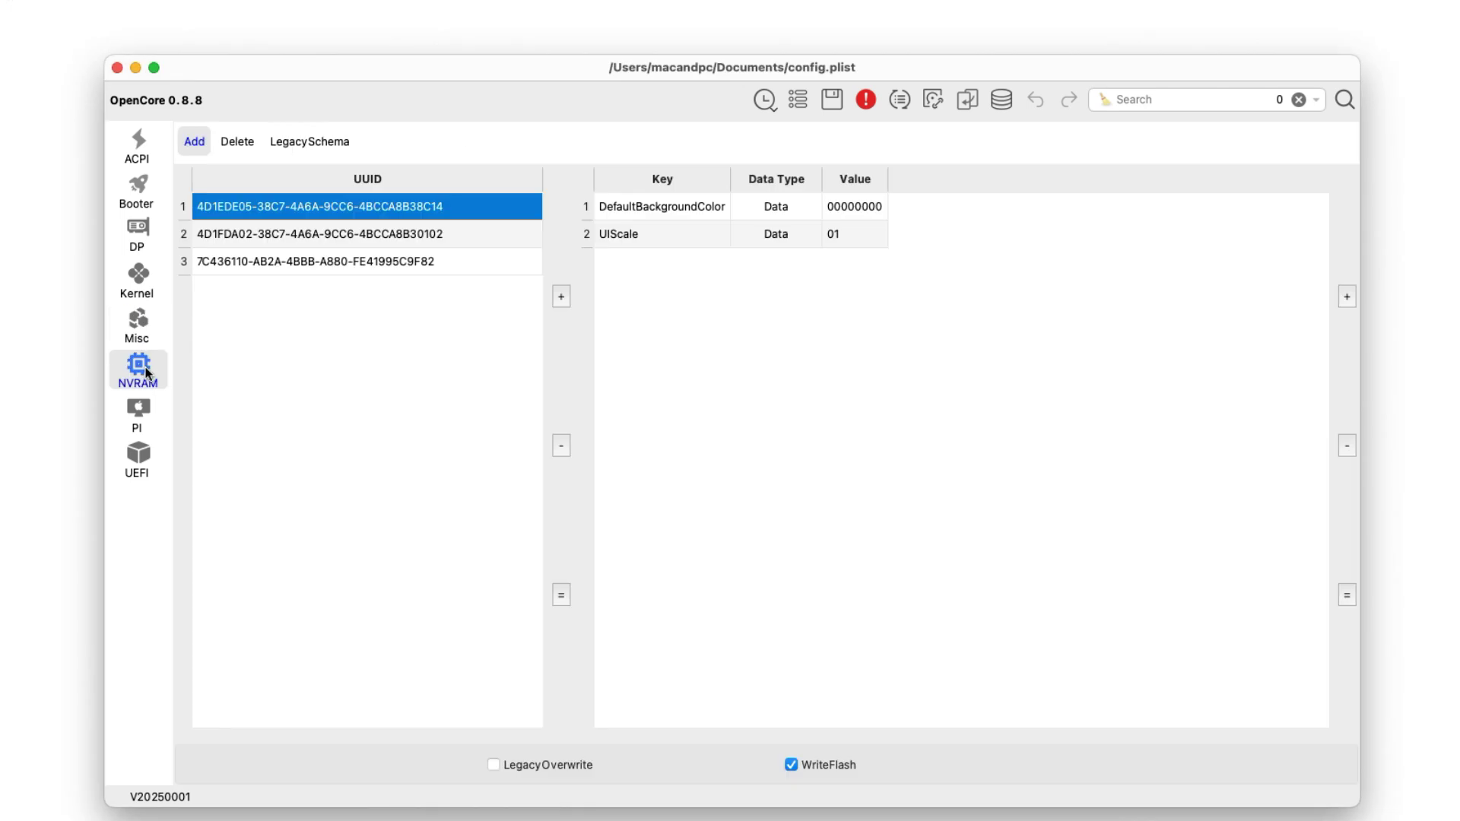
{"action": "left_click", "coordinate": [257, 263]}
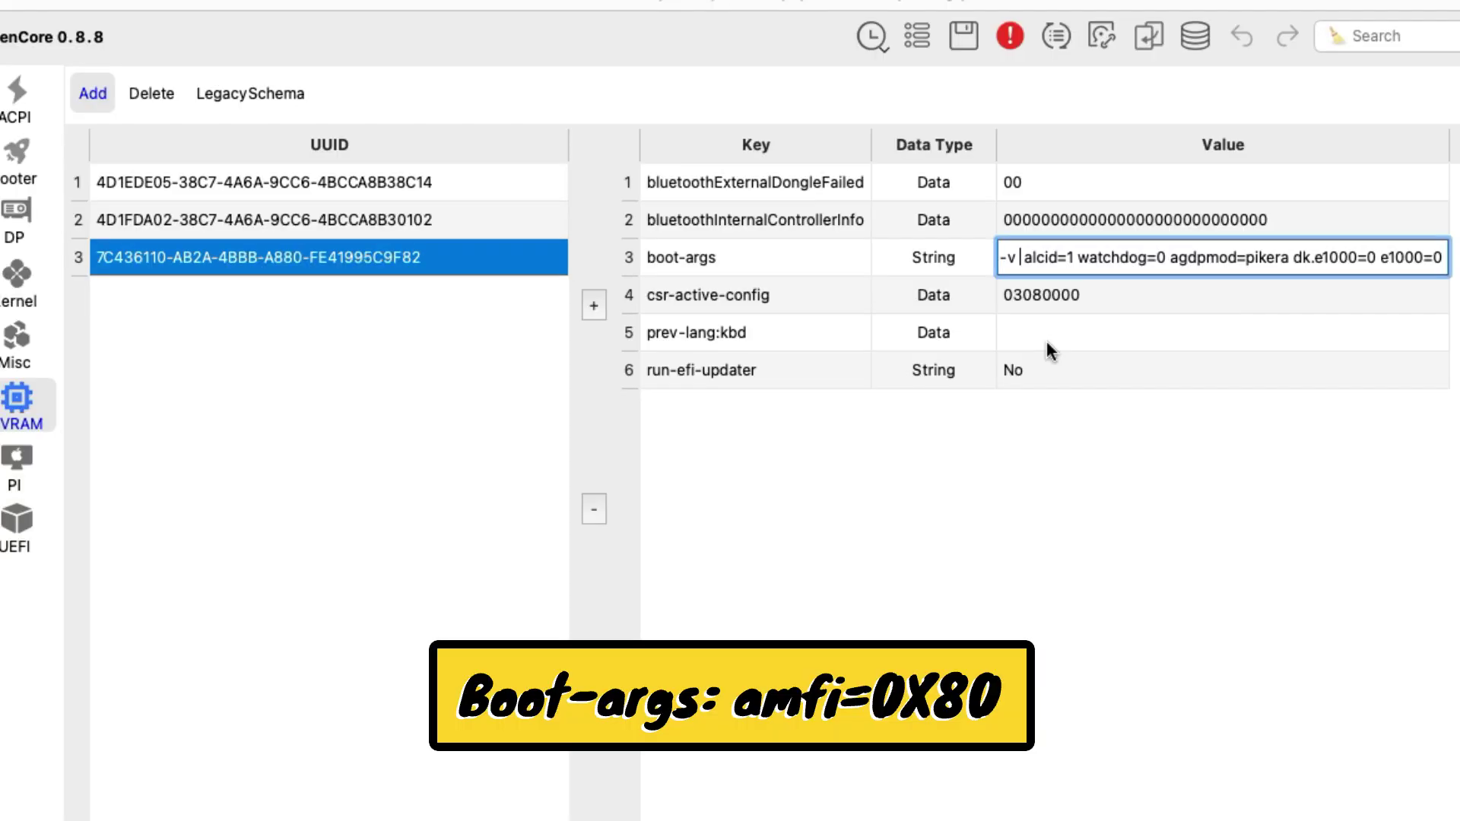
{"action": "type", "text": "a mfi"}
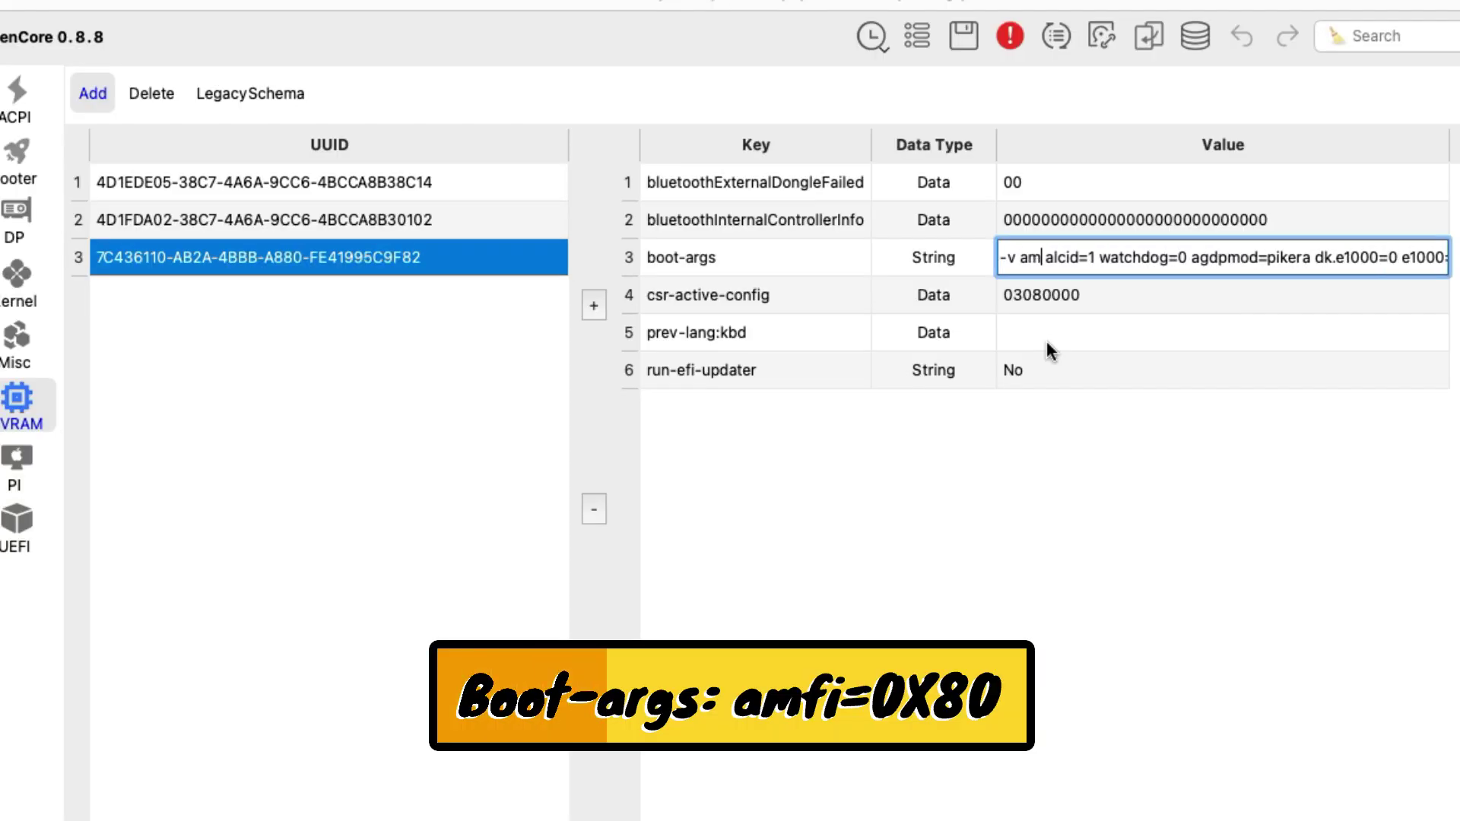
{"action": "type", "text": "=0x80"}
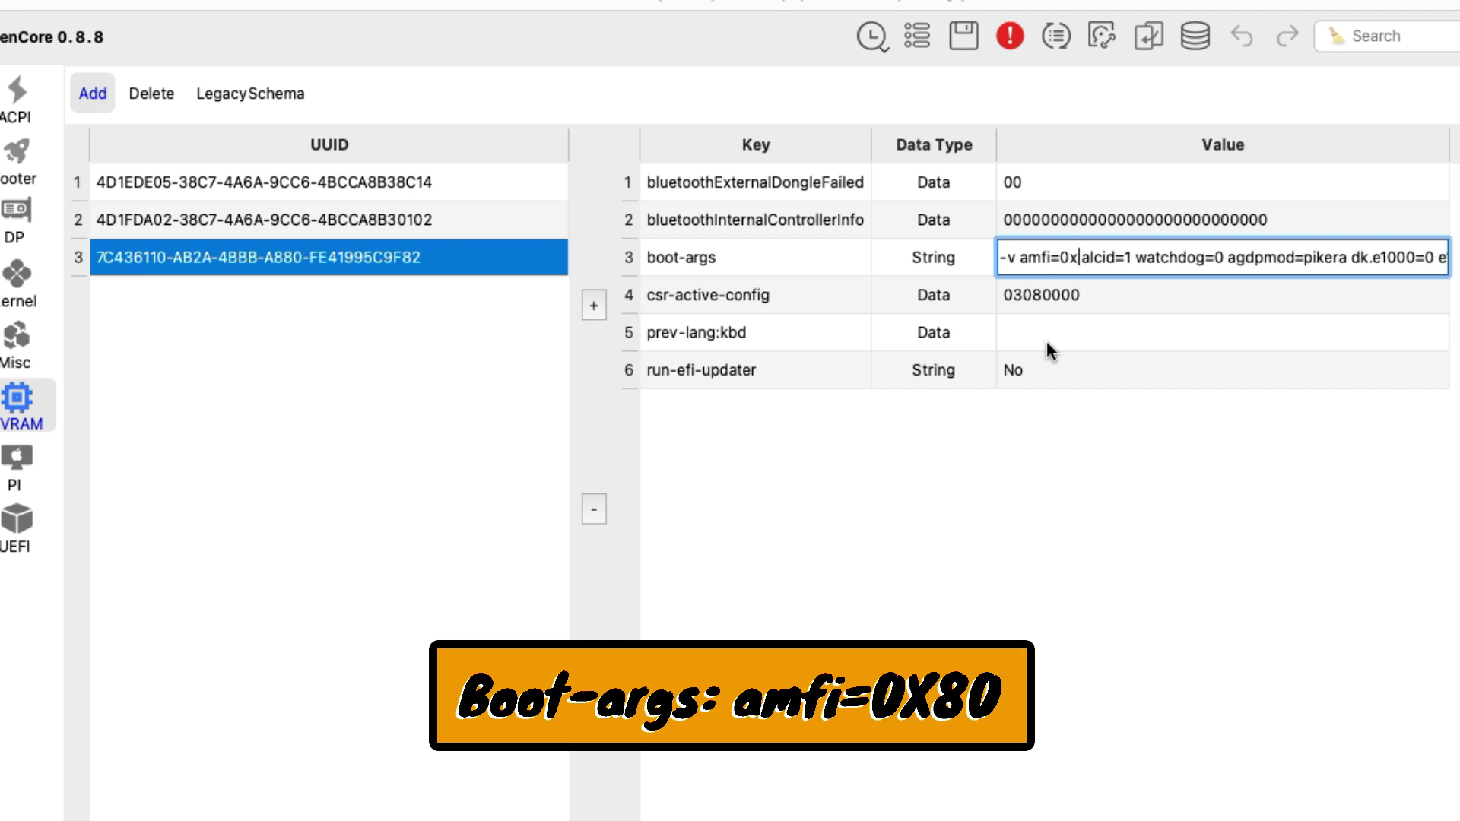
- Change csr-active-config to 030A0000 by replacing the 8 with A
{"action": "left_click", "coordinate": [1130, 303]}
{"action": "left_click", "coordinate": [1034, 302]}
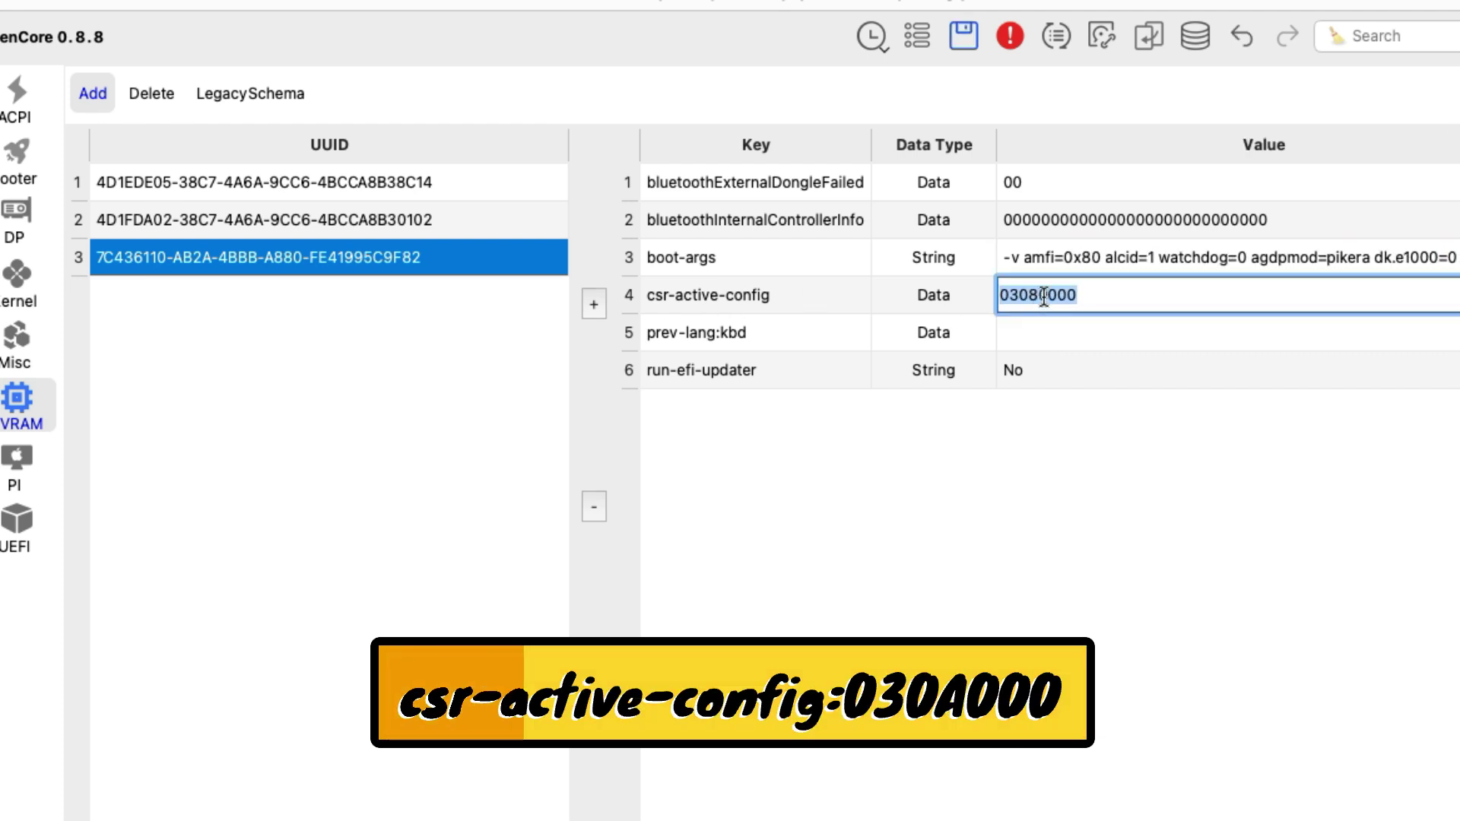
{"action": "left_click", "coordinate": [1034, 303]}
{"action": "key", "text": "BackSpace"}
{"action": "key", "text": "Caps_Lock"}
{"action": "type", "text": "A"}
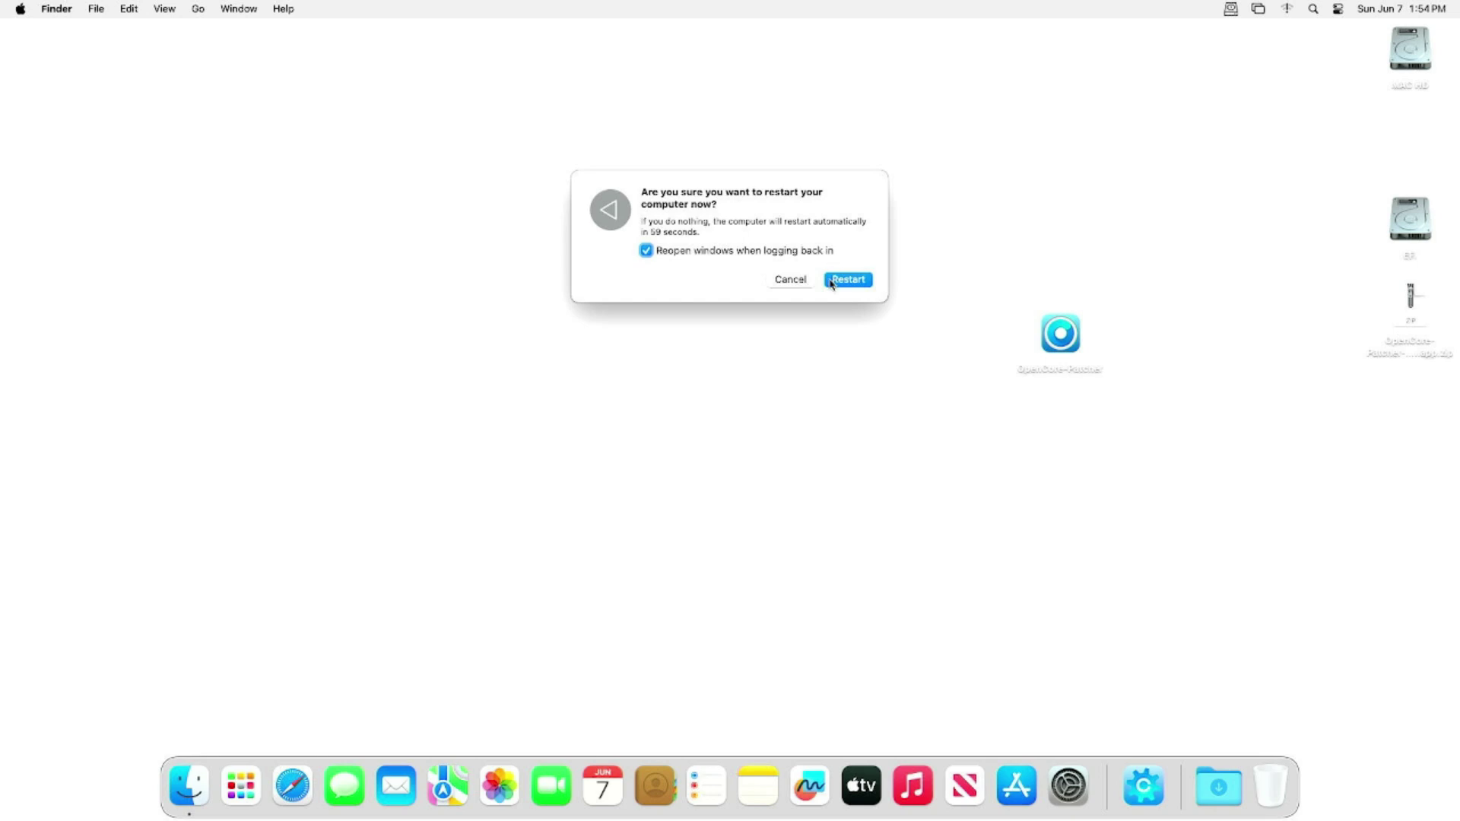
- Restart into macOS, log back in, and launch OpenCore-Patcher from the desktop
{"action": "left_click", "coordinate": [831, 281]}
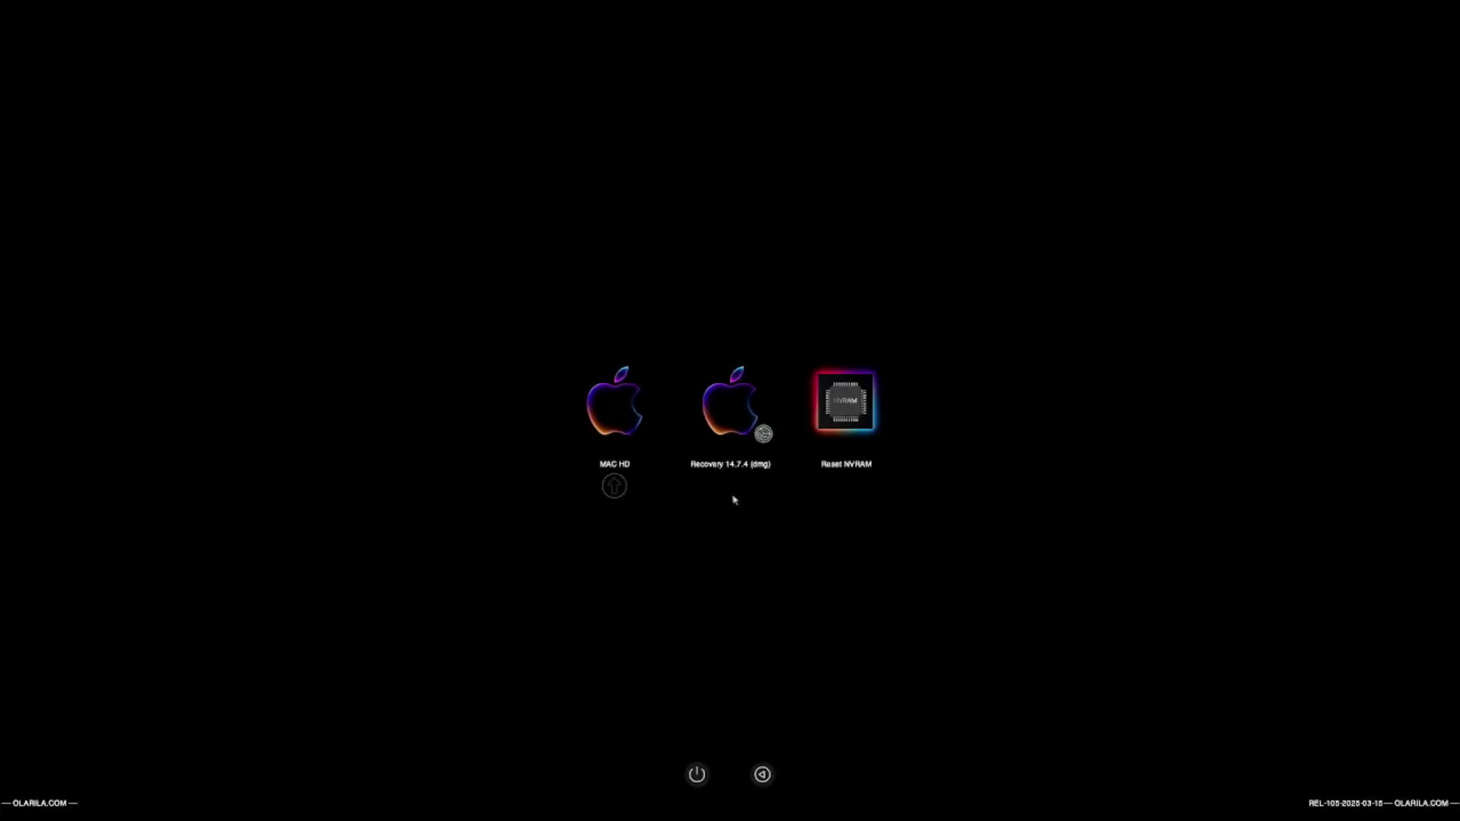
{"action": "key", "text": "Return"}
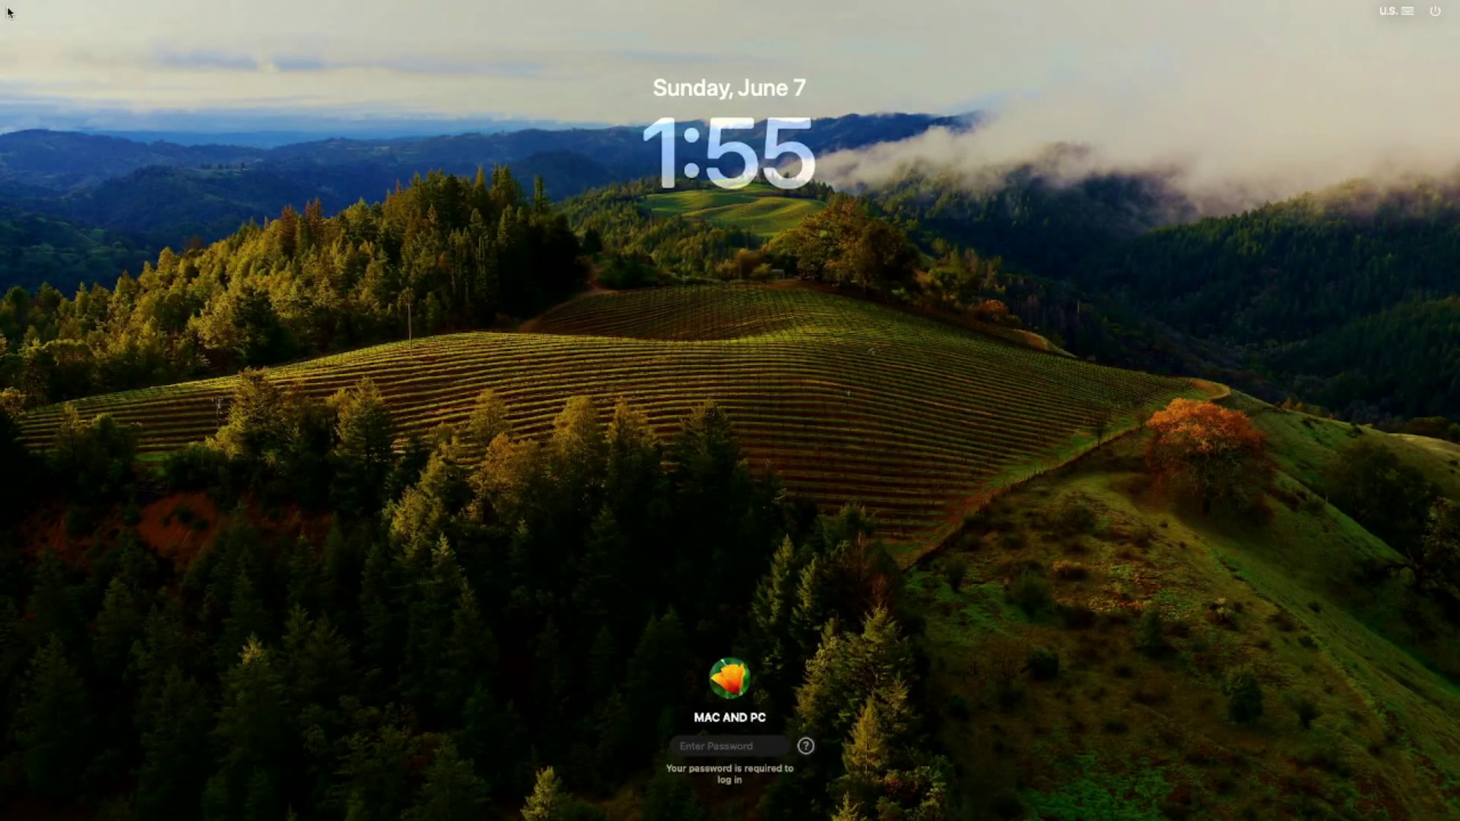
{"action": "type", "text": "****"}
{"action": "key", "text": "Return"}
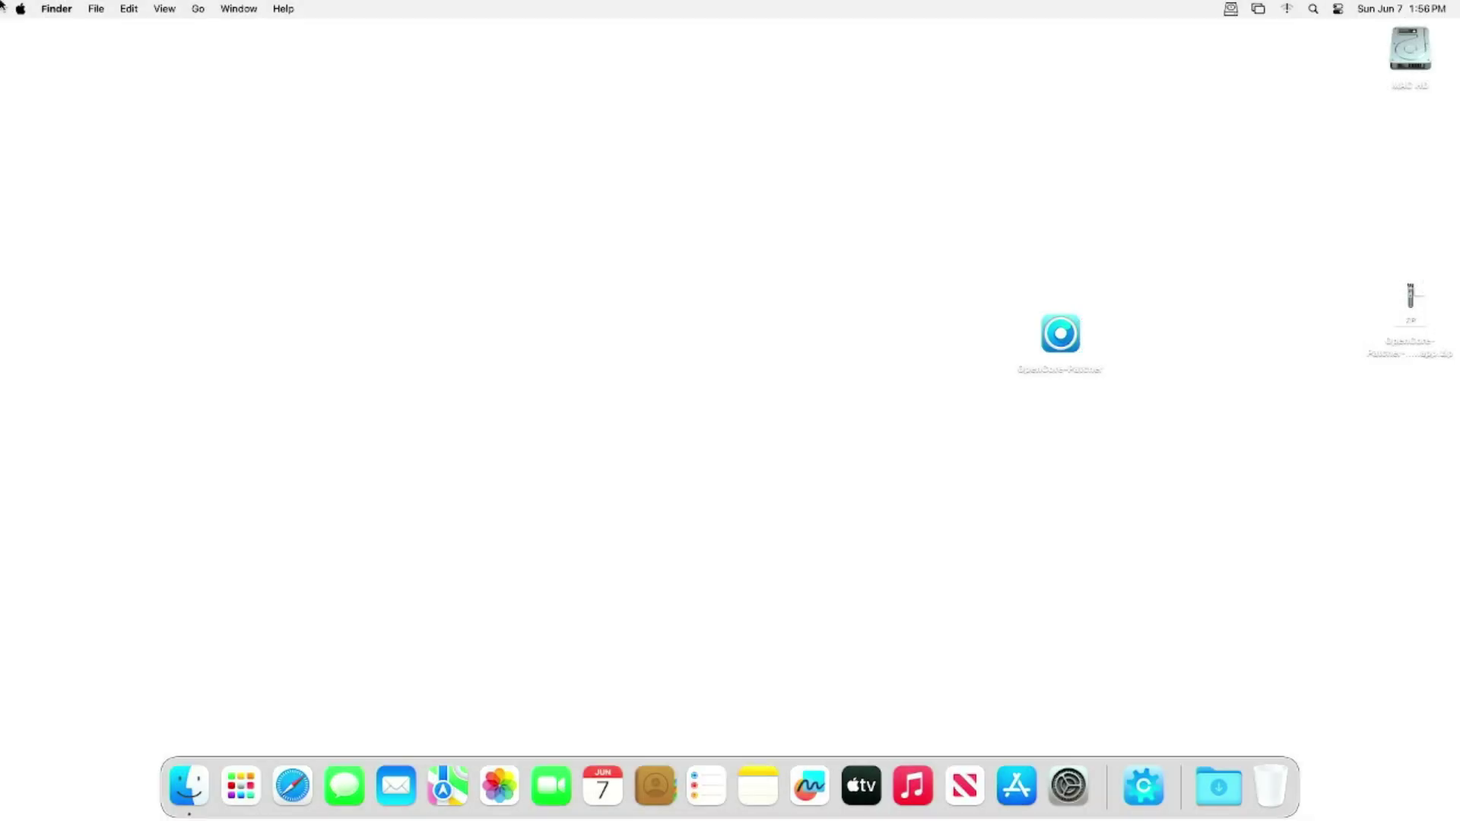
{"action": "double_click", "coordinate": [1071, 323]}
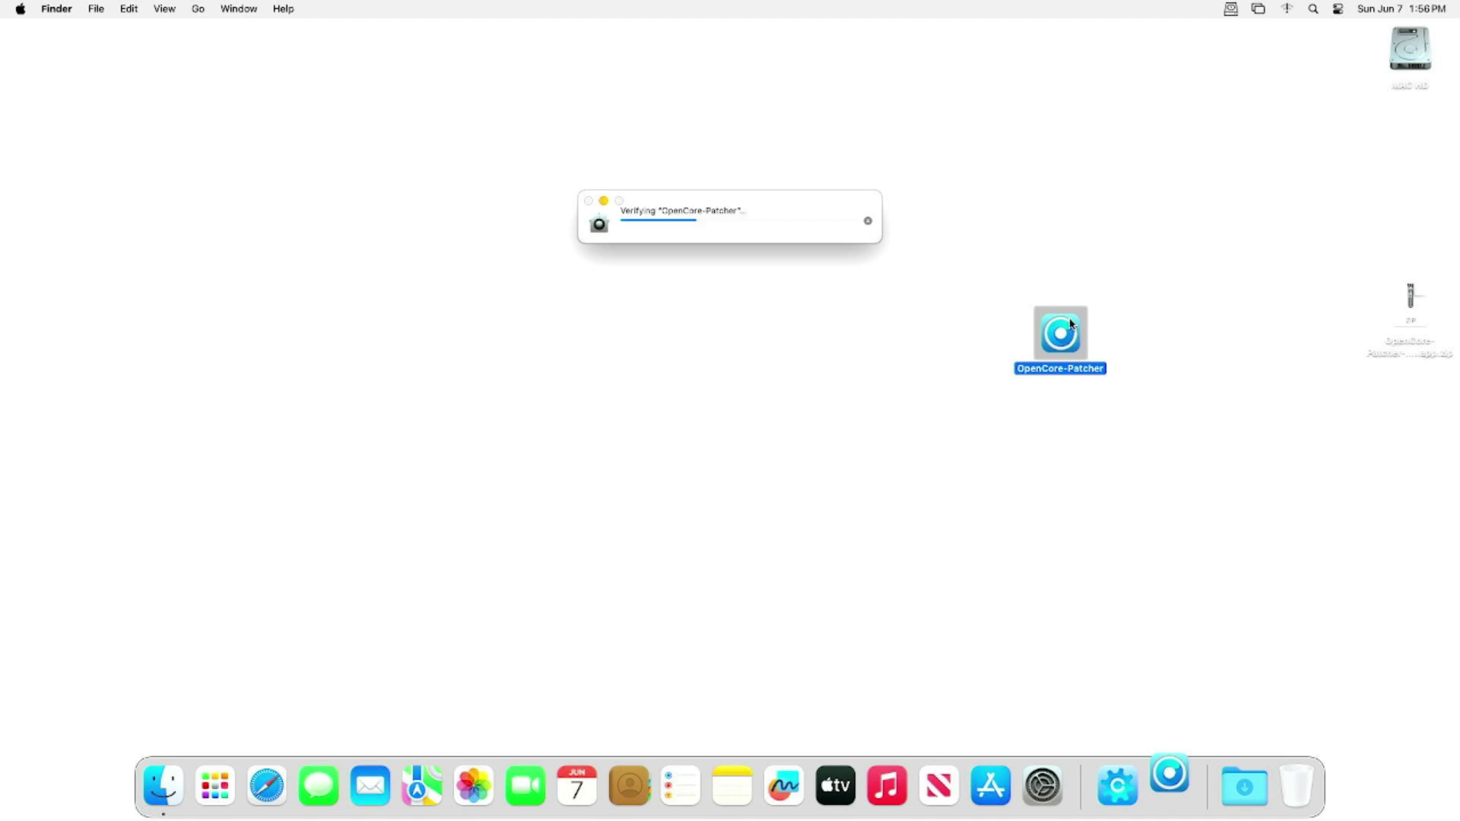
- Approve OpenCore-Patcher in Privacy & Security with Open Anyway and the admin password, then confirm Open
{"action": "left_click", "coordinate": [744, 358]}
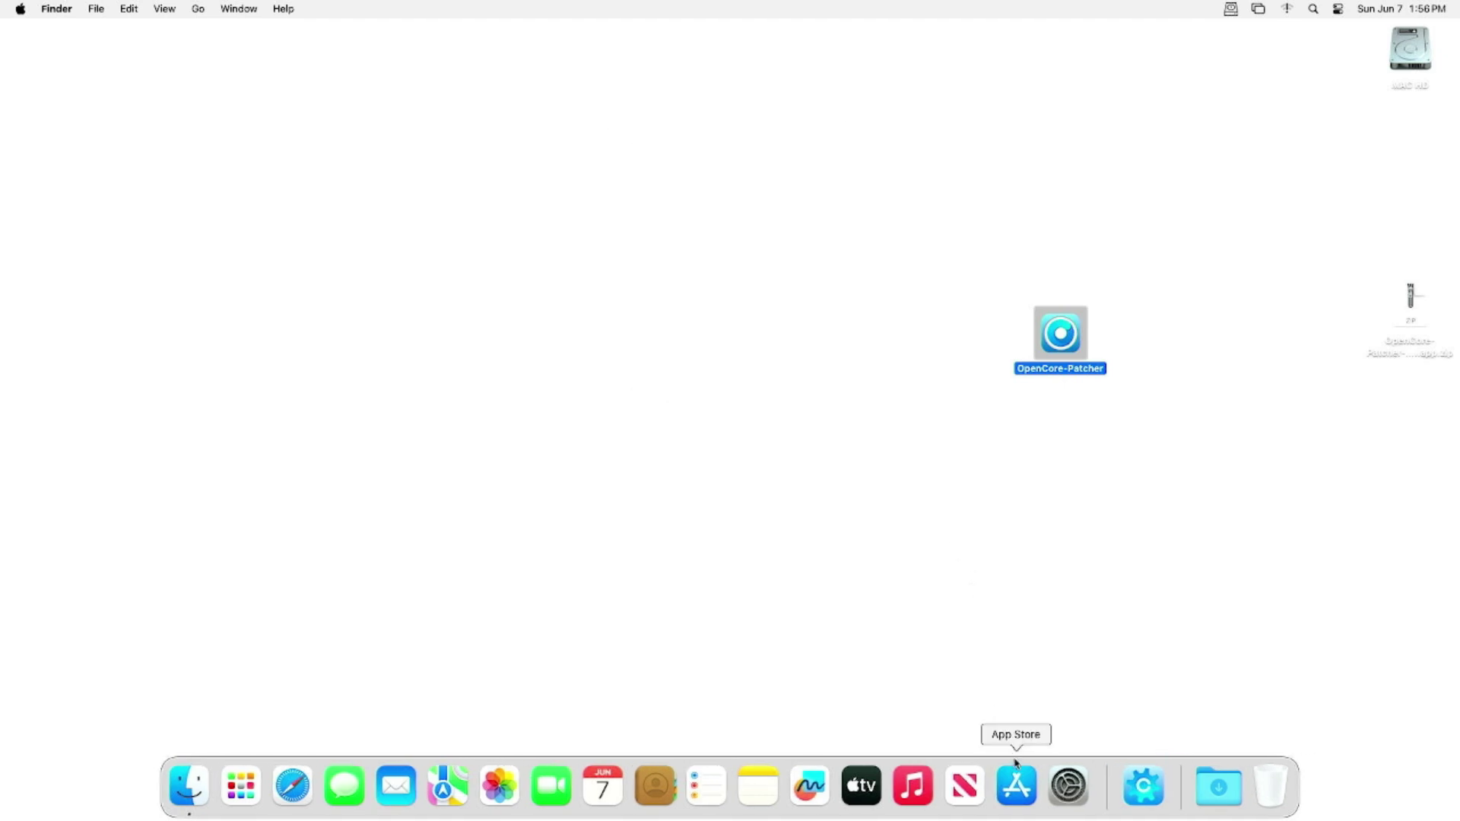
{"action": "left_click", "coordinate": [1069, 783]}
{"action": "left_click", "coordinate": [524, 569]}
{"action": "scroll", "coordinate": [934, 509], "scroll_direction": "down", "scroll_amount": 10}
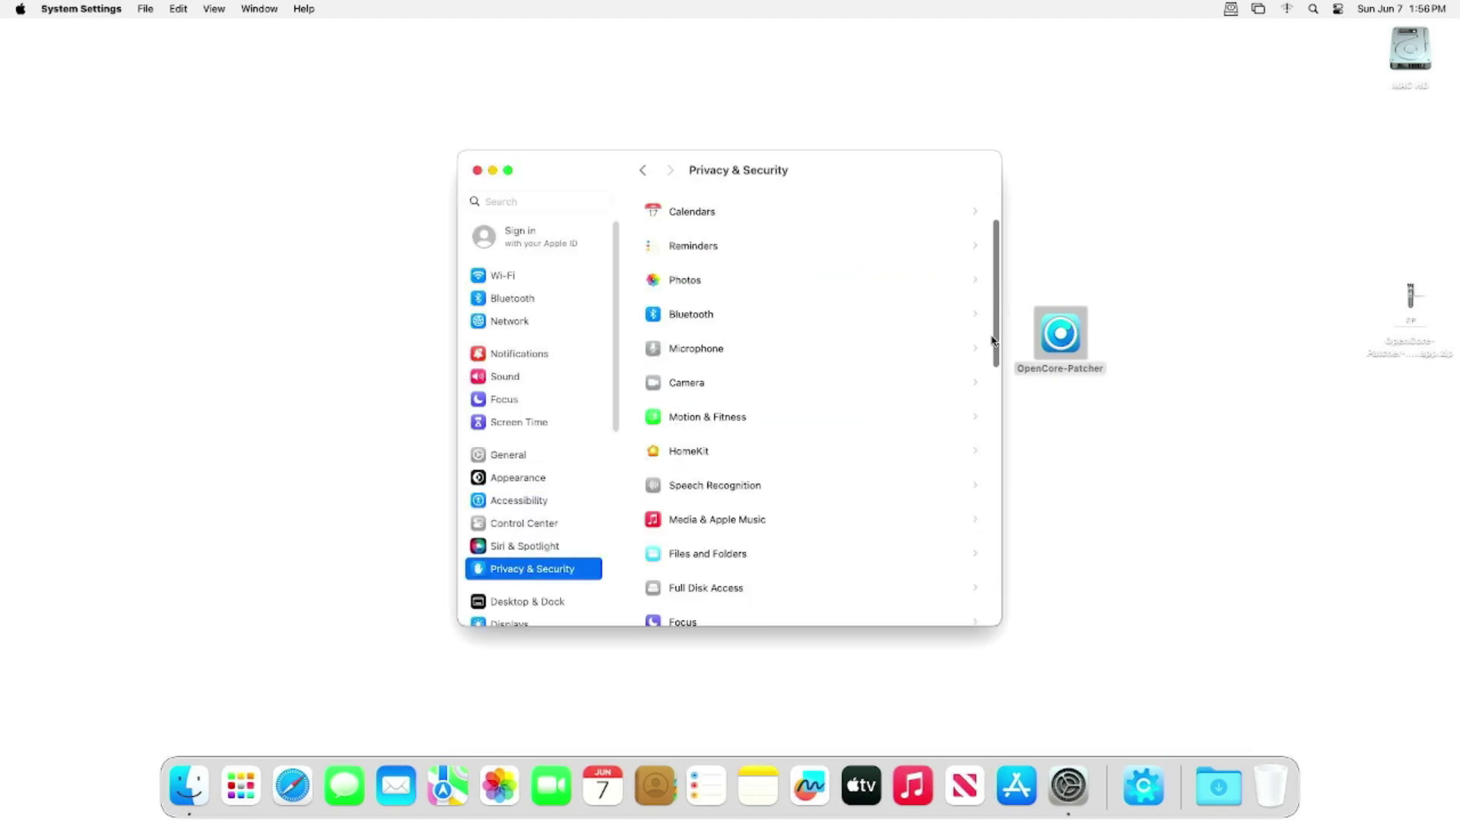
{"action": "left_click", "coordinate": [931, 442]}
{"action": "type", "text": "•"}
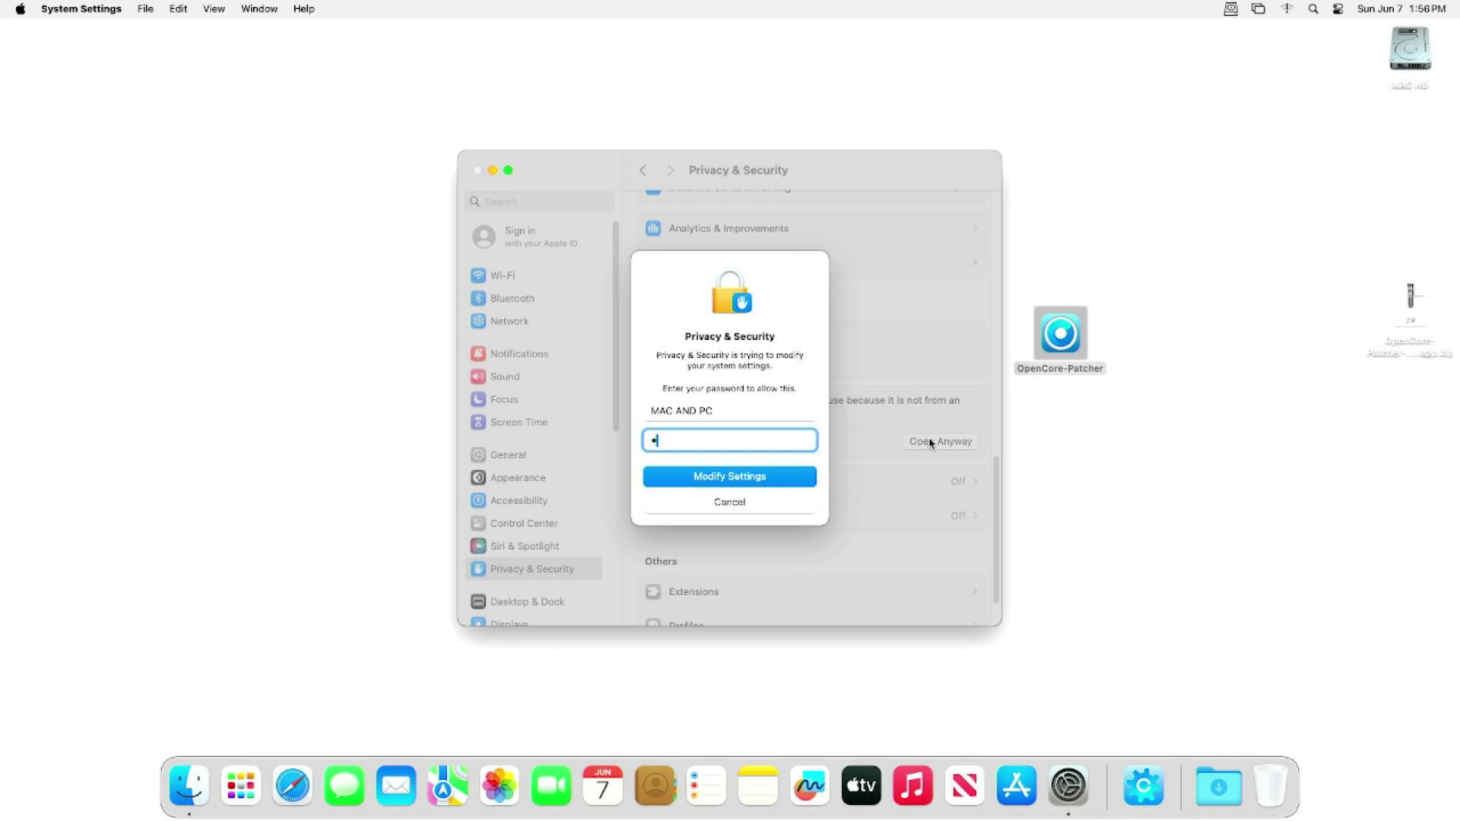
{"action": "key", "text": "Return"}
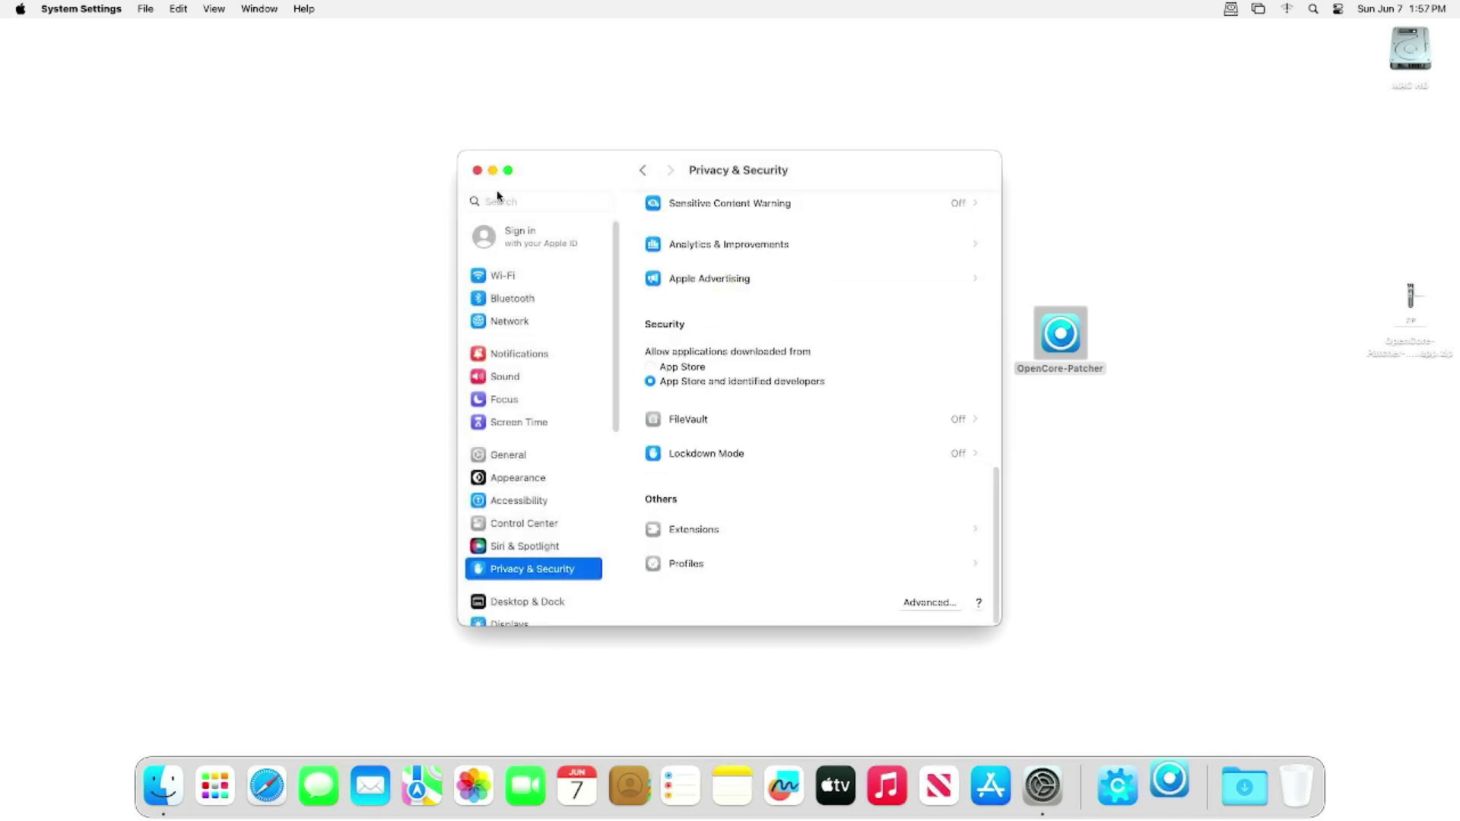
{"action": "left_click", "coordinate": [680, 354]}
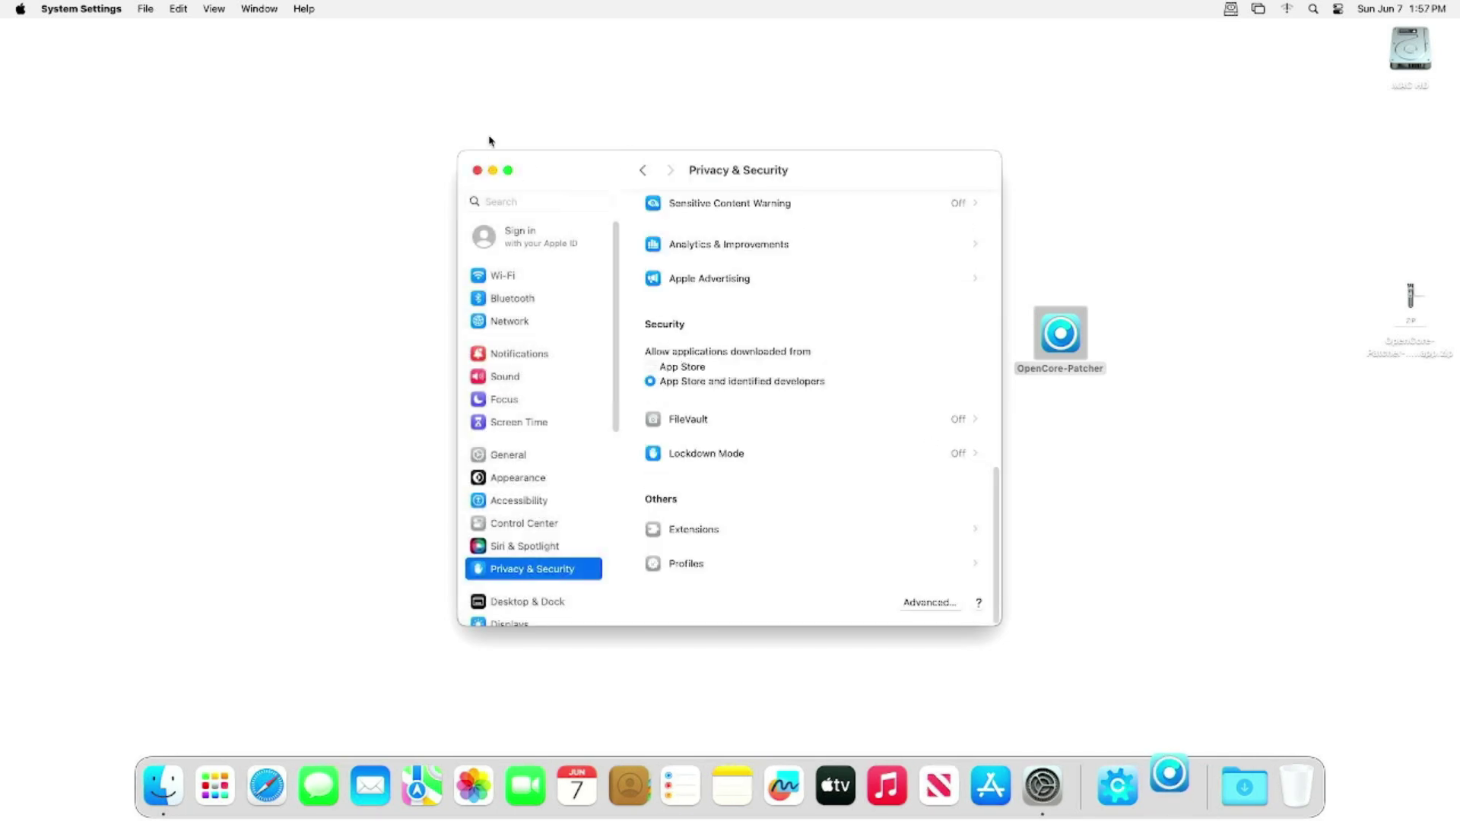
{"action": "left_click", "coordinate": [477, 170]}
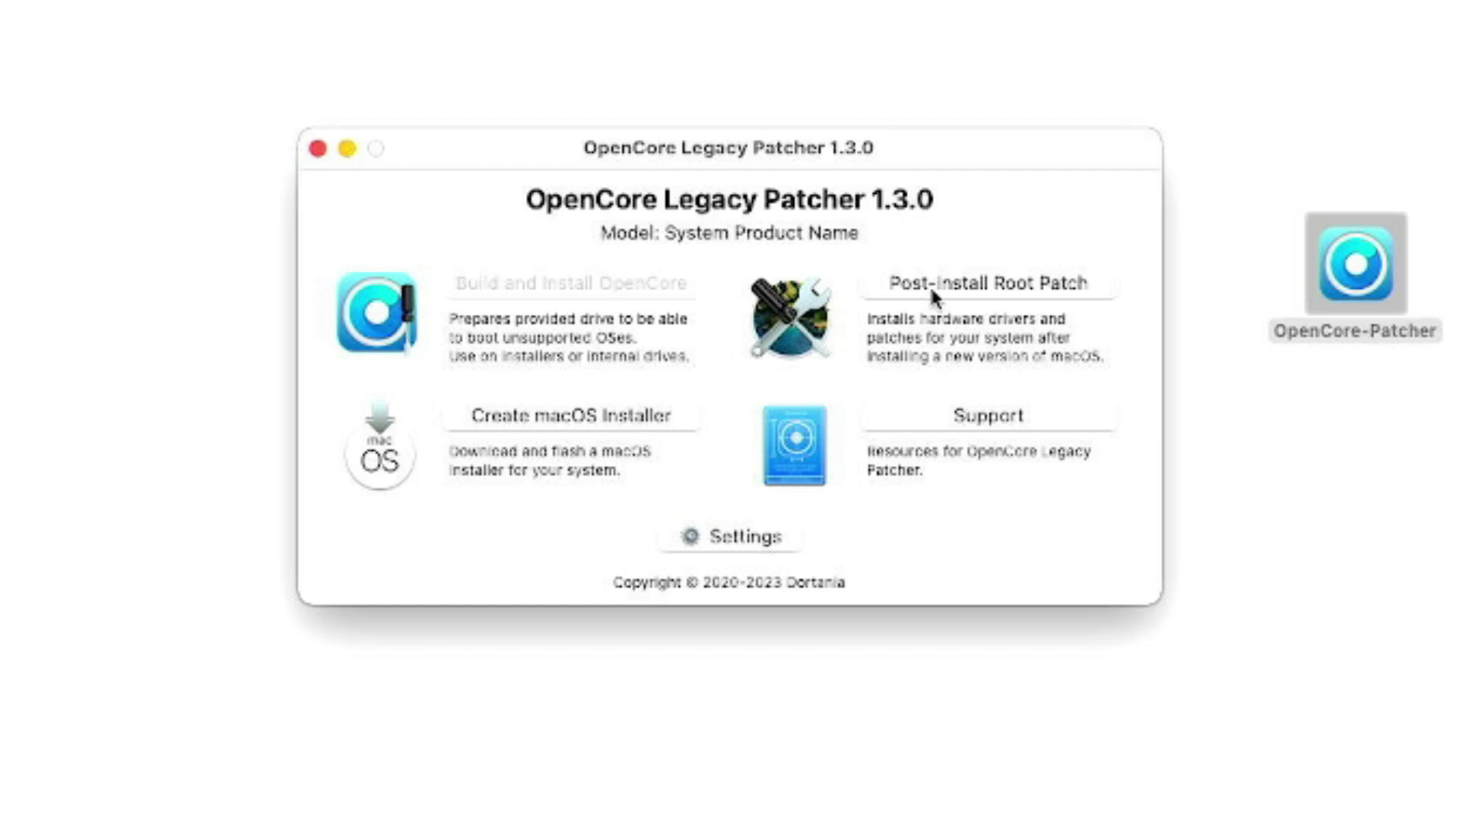
- Start the Nvidia Kepler post-install root patch, relaunching the patcher as admin
{"action": "left_click", "coordinate": [935, 283]}
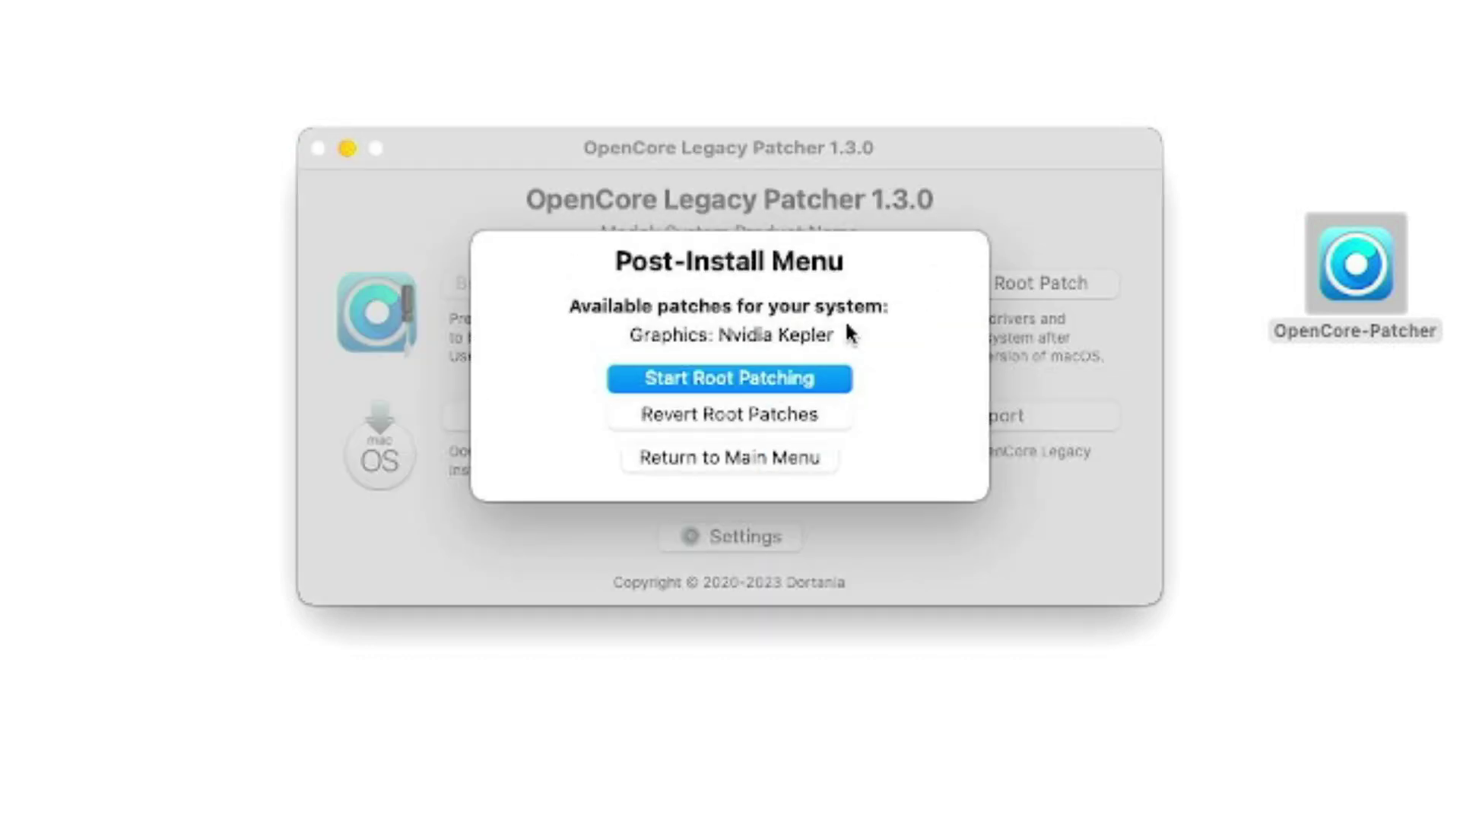
{"action": "left_click", "coordinate": [746, 382]}
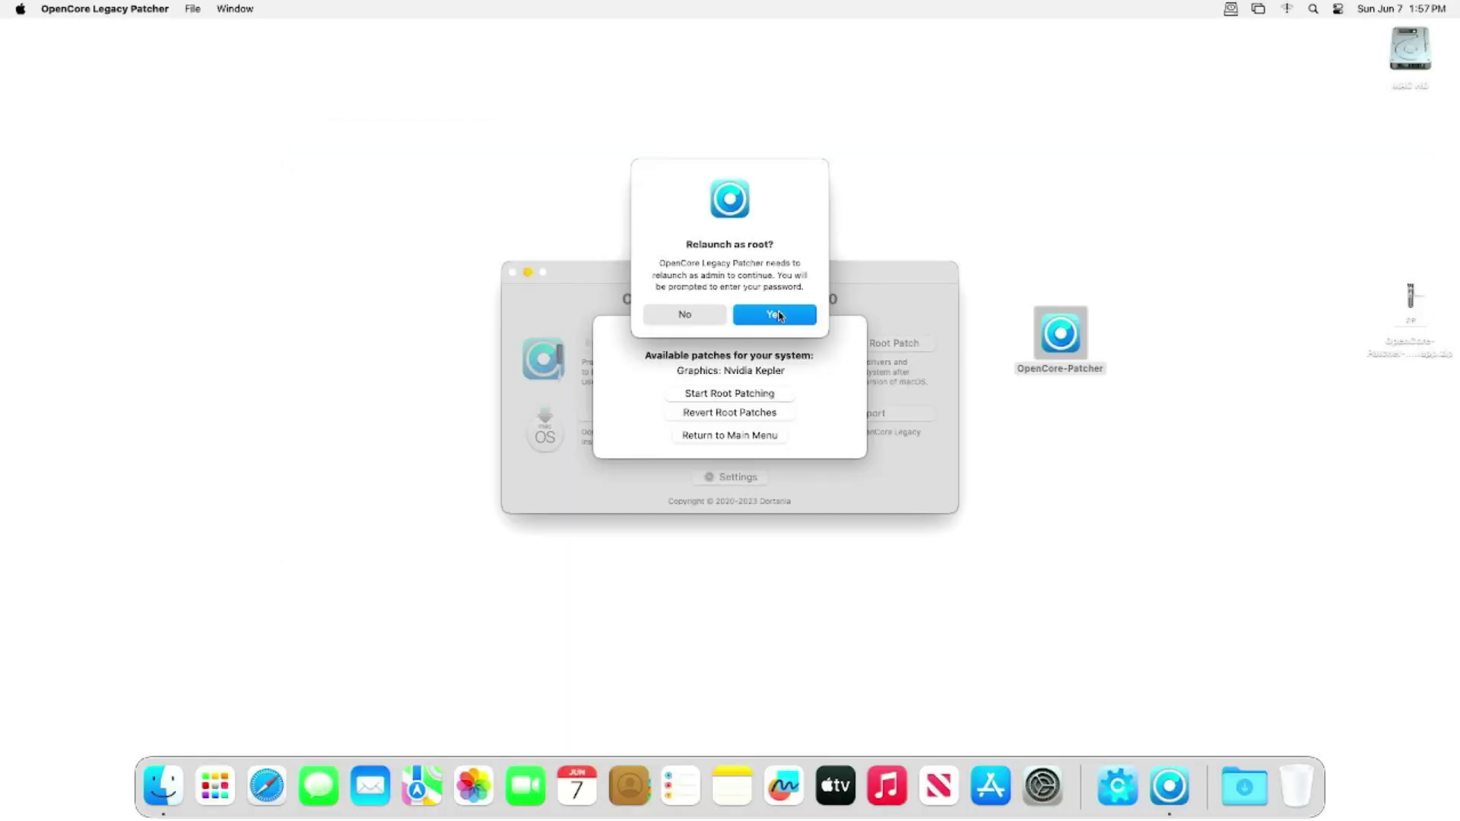
{"action": "left_click", "coordinate": [814, 228]}
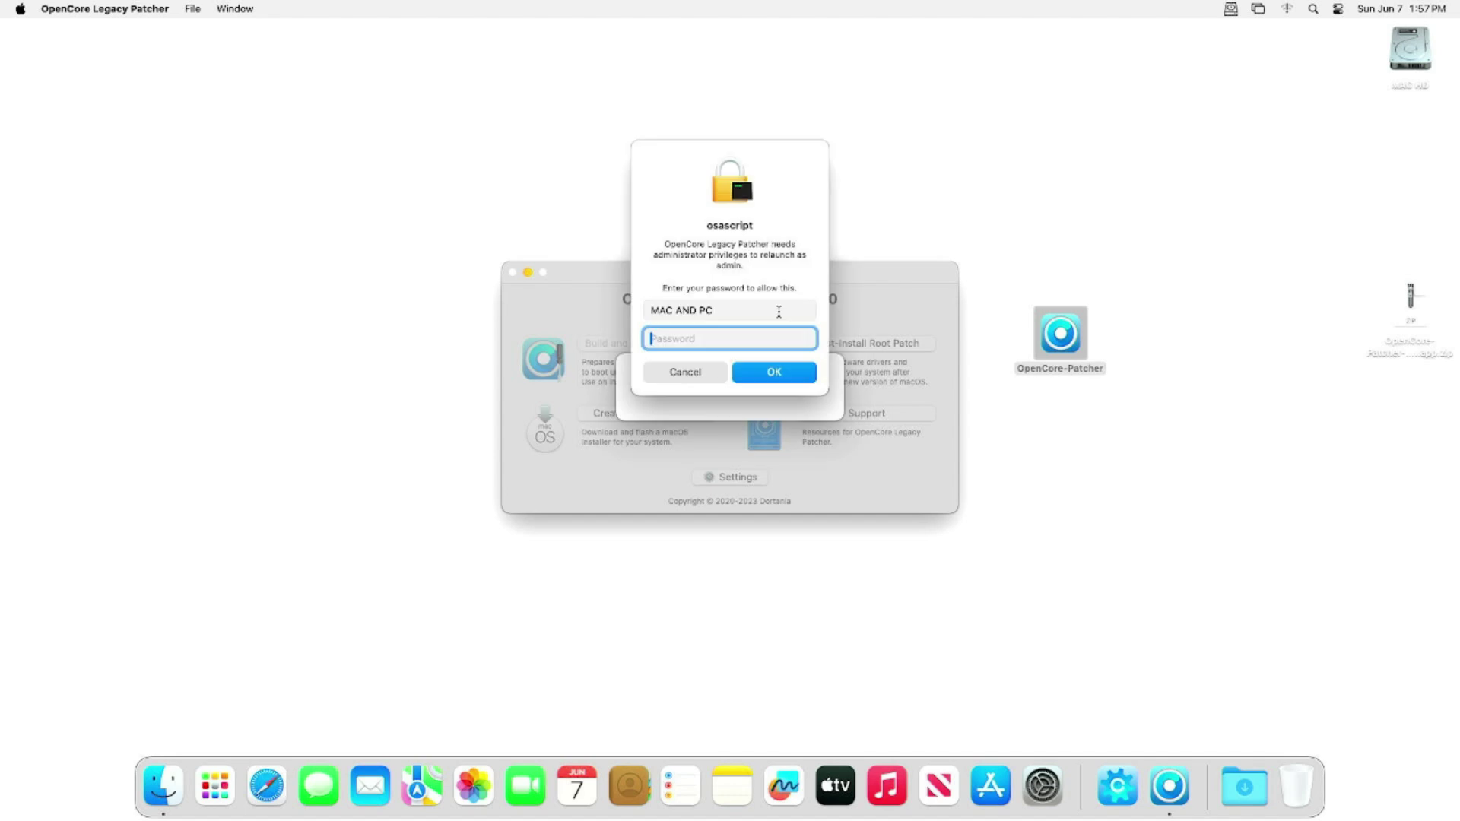
{"action": "type", "text": "••"}
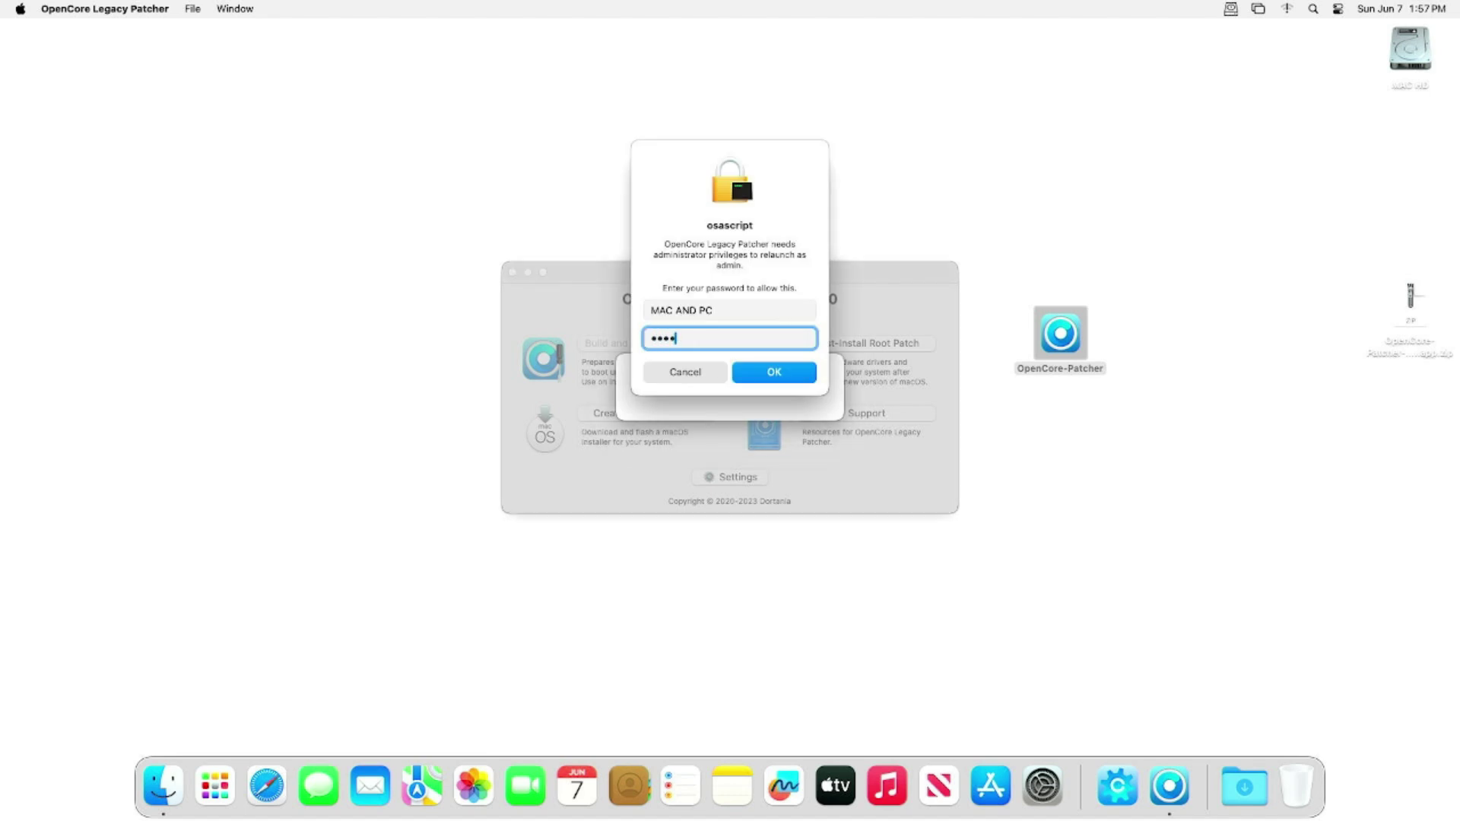
{"action": "key", "text": "Return"}
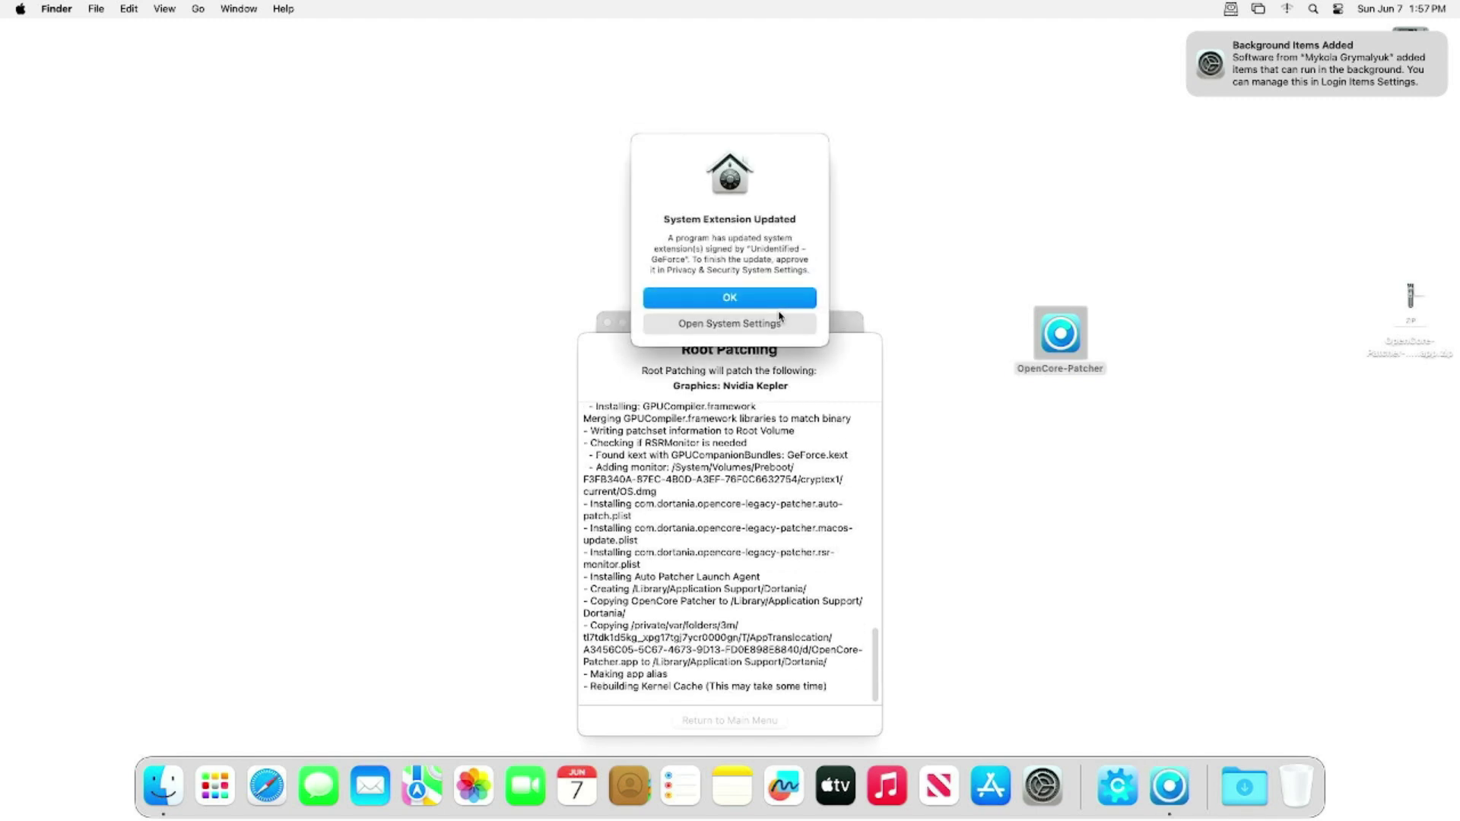
- Acknowledge the extension notice, postpone reboot, return to the main menu, and restart
{"action": "left_click", "coordinate": [756, 298]}
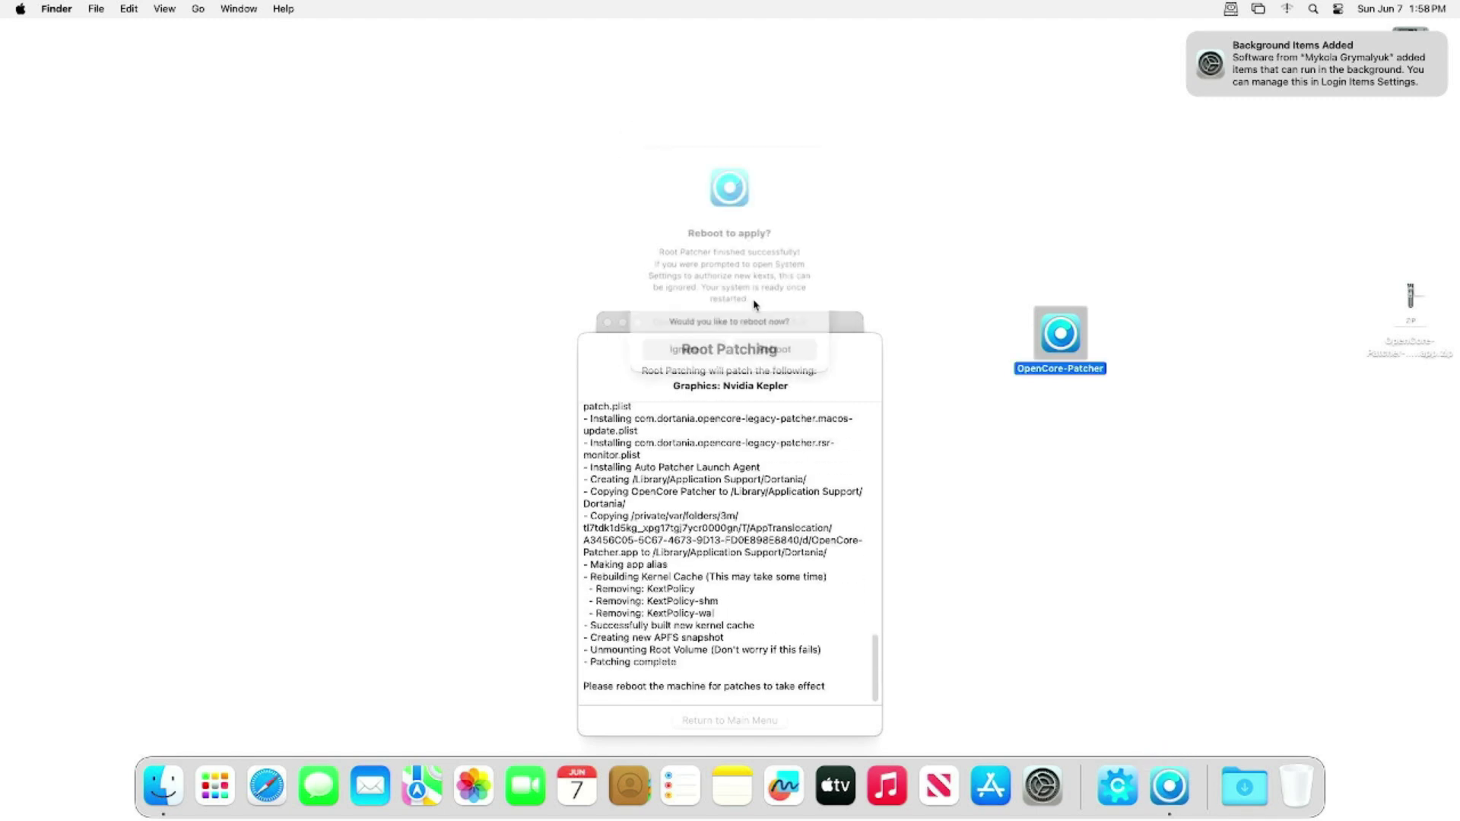
{"action": "left_click", "coordinate": [709, 356]}
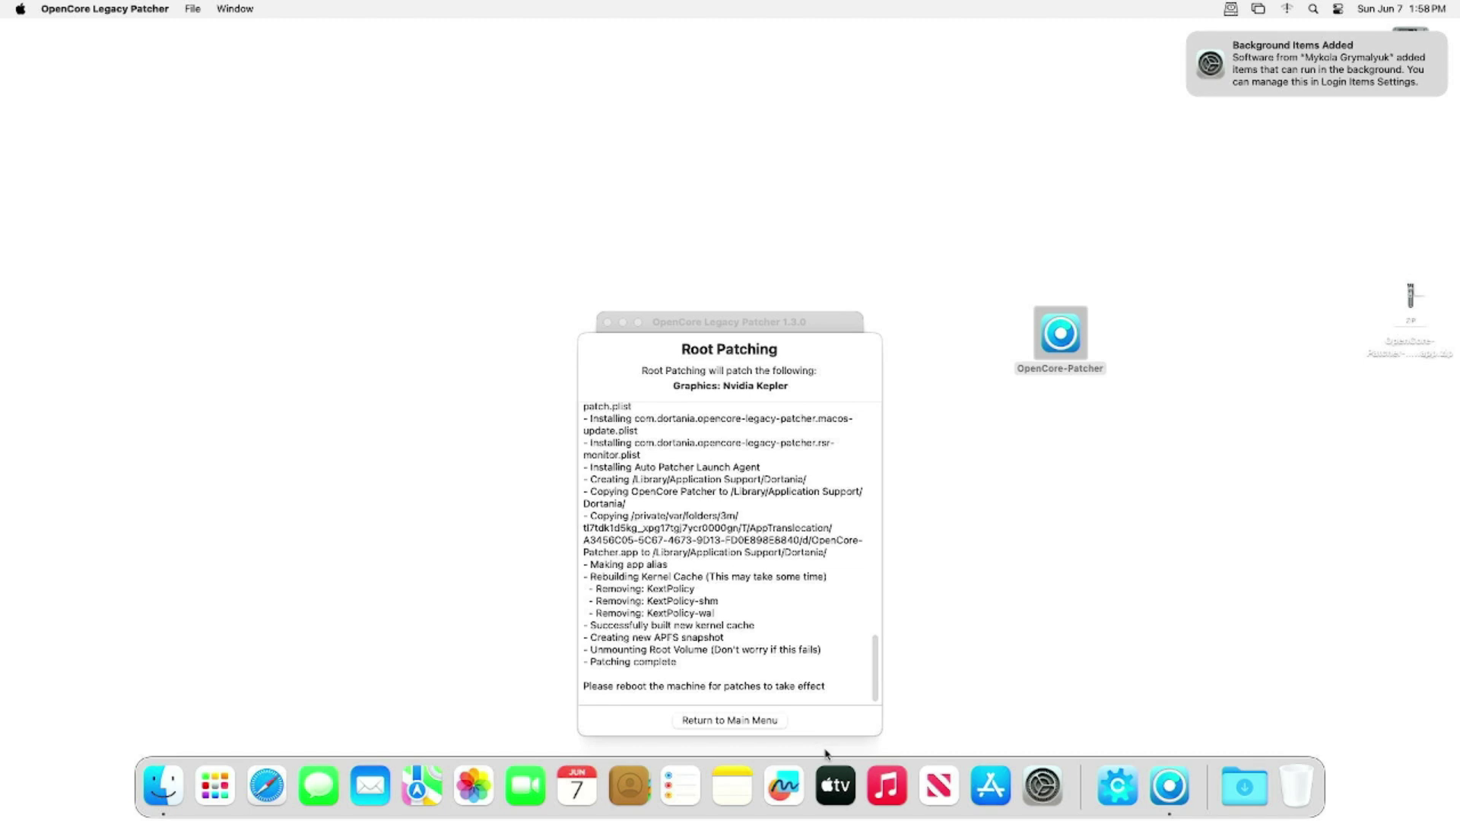
{"action": "left_click", "coordinate": [820, 725]}
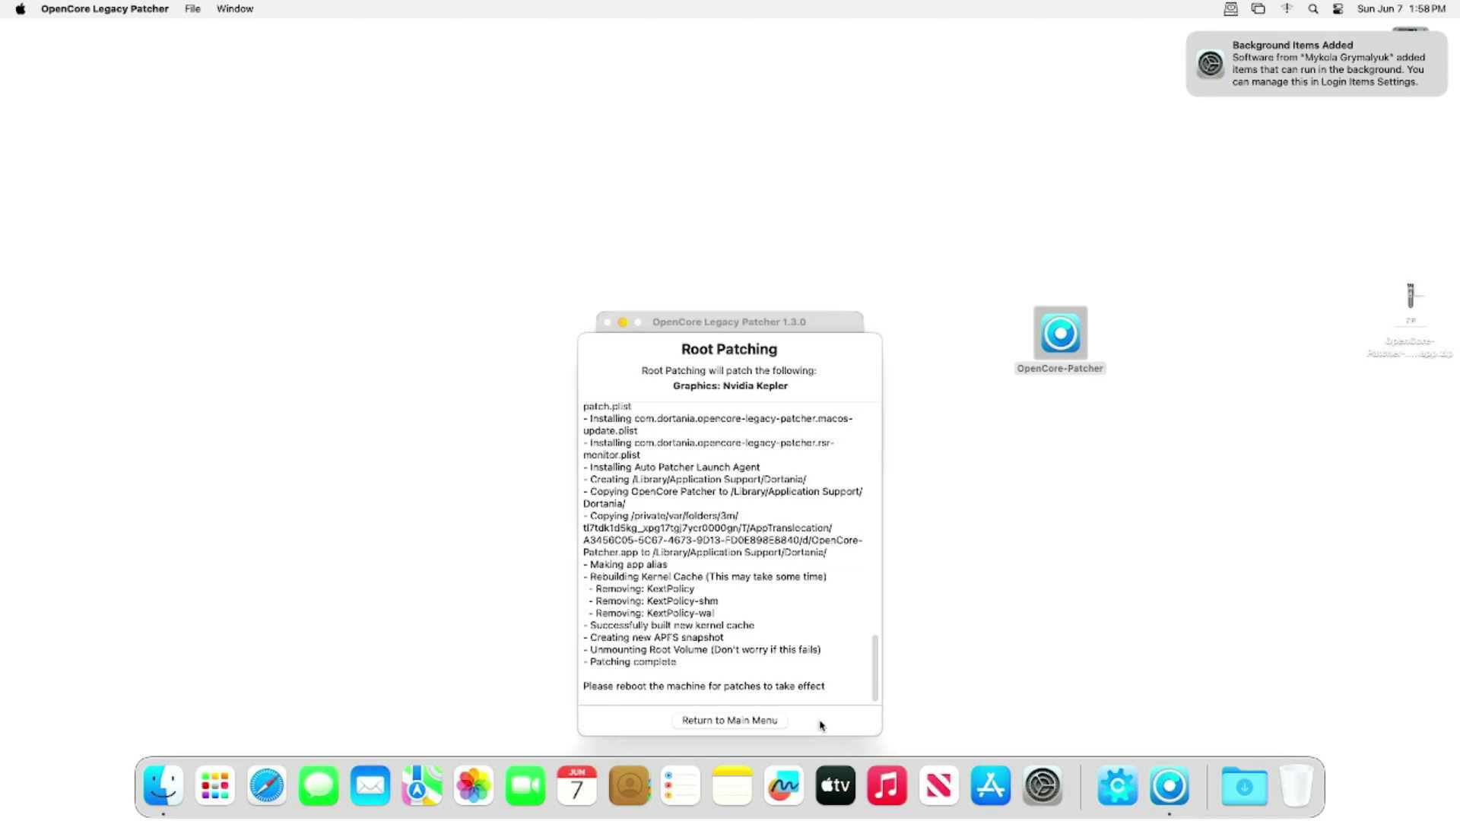
{"action": "left_click", "coordinate": [769, 721]}
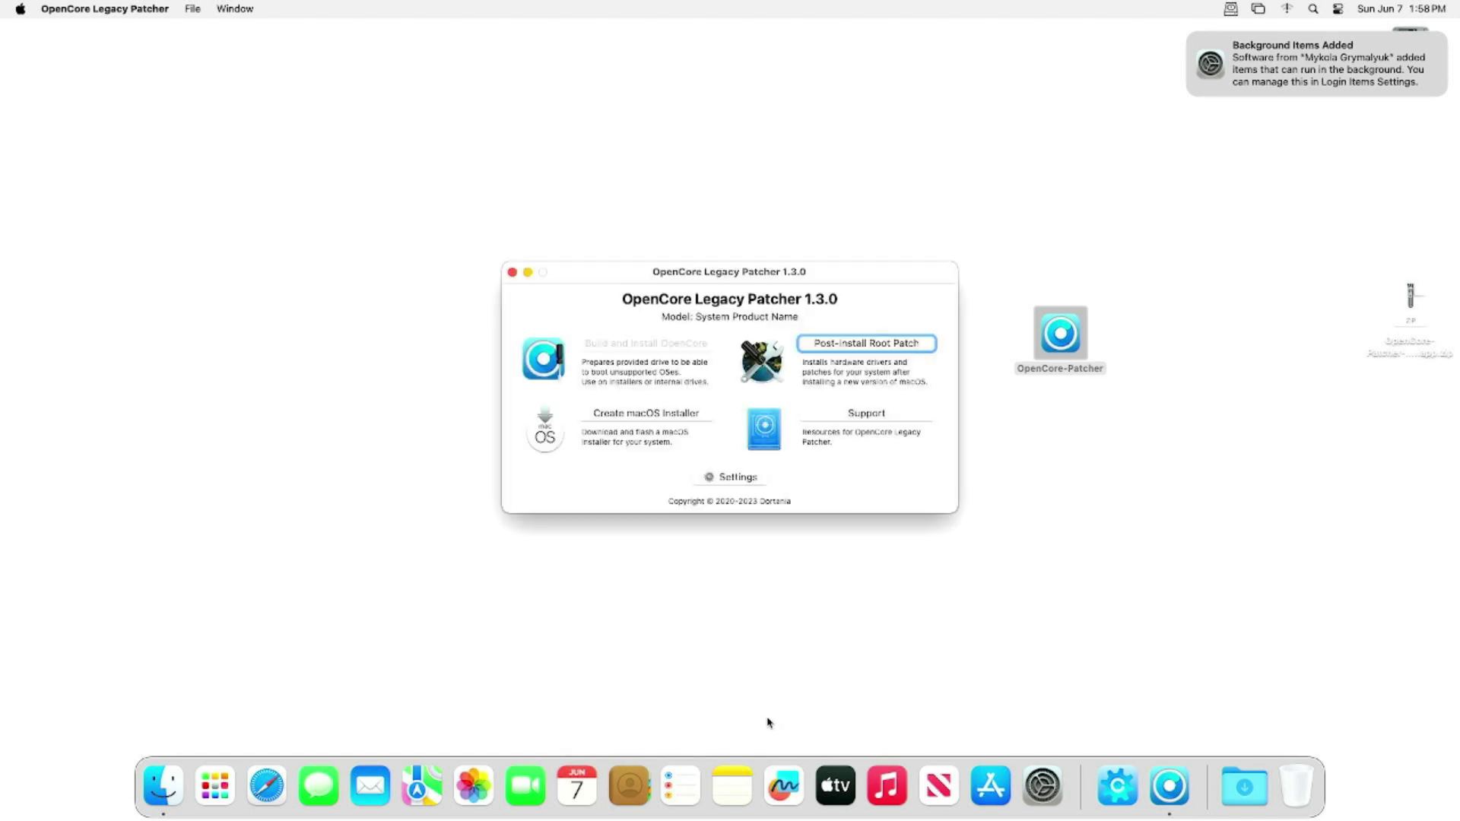
{"action": "left_click", "coordinate": [847, 277]}
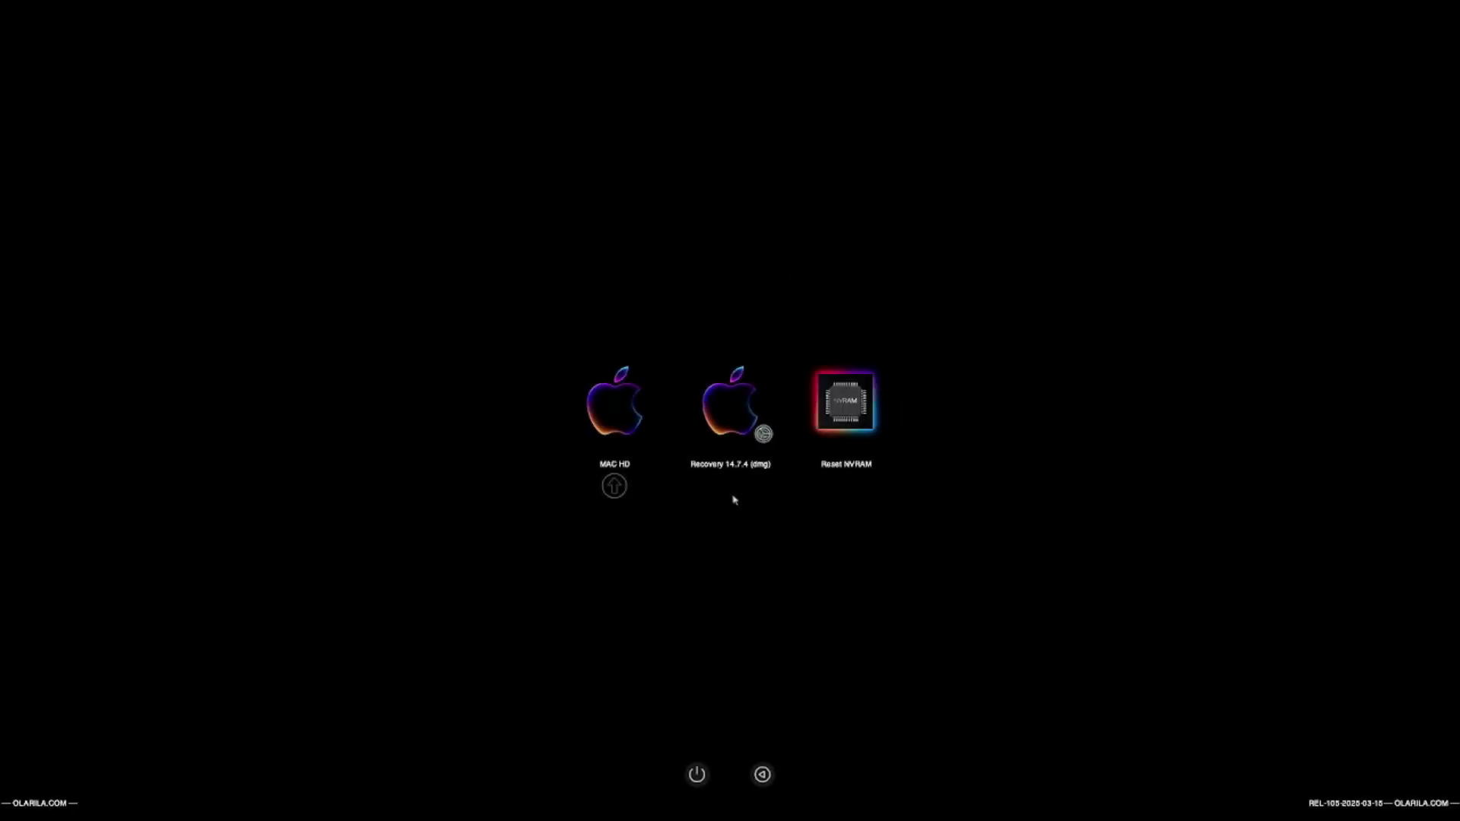
- Boot from MAC HD and log in with the account password
{"action": "key", "text": "Return"}
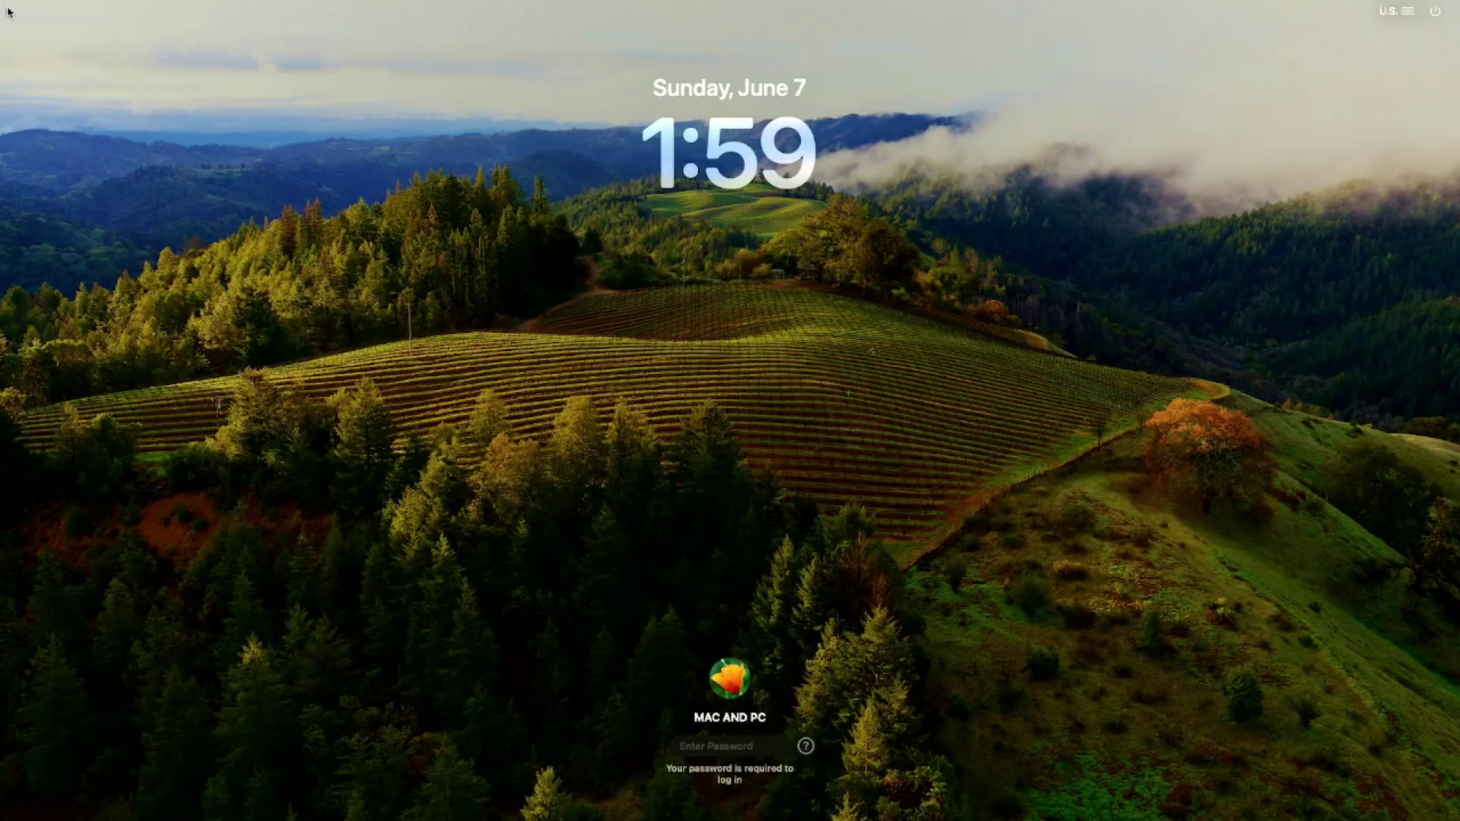
{"action": "type", "text": "****"}
{"action": "key", "text": "Return"}
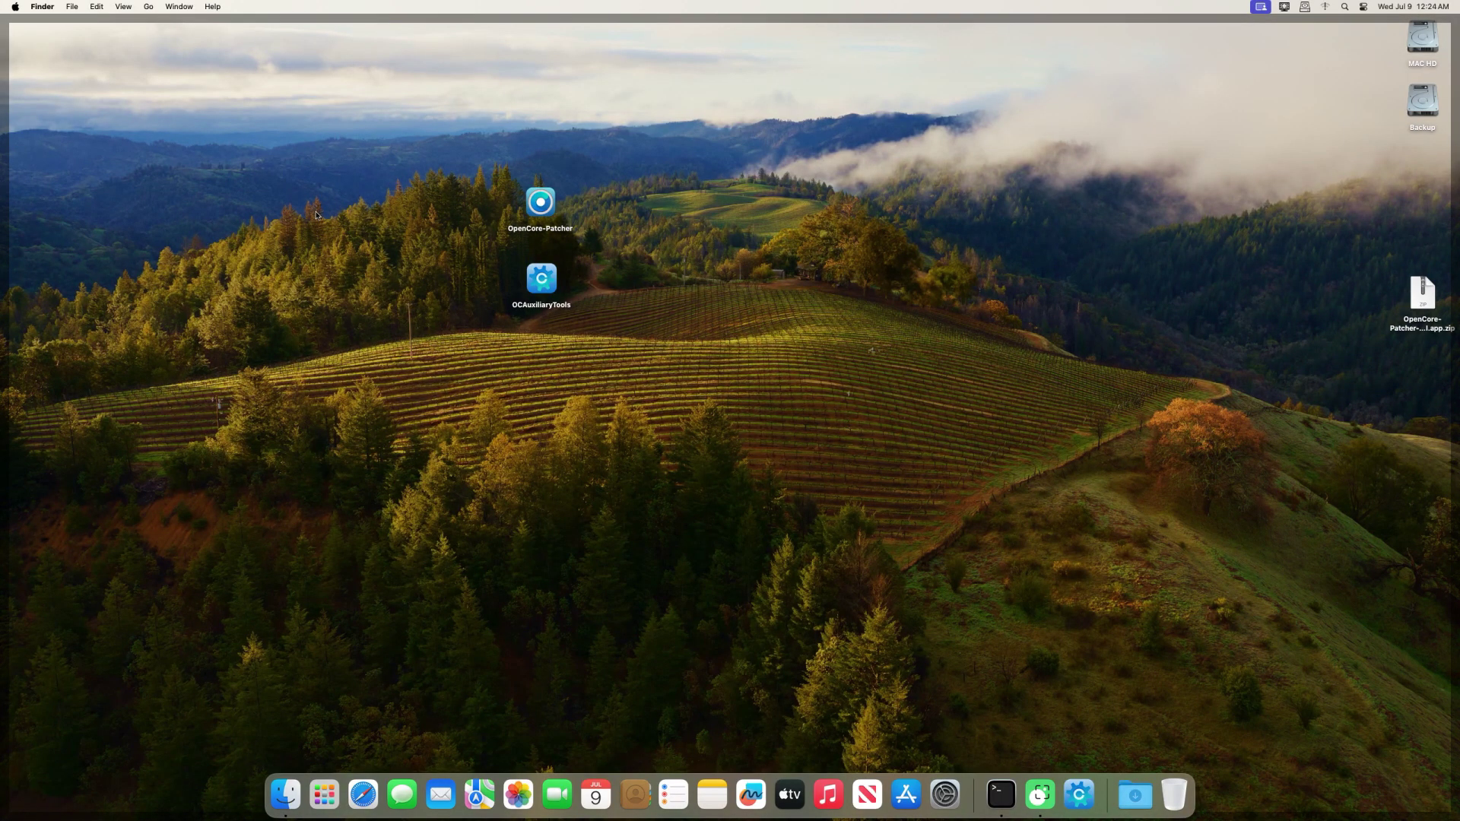
- Open About This Mac, move it aside, and view More Info showing the GeForce GT 710 2 GB
{"action": "left_click", "coordinate": [15, 7]}
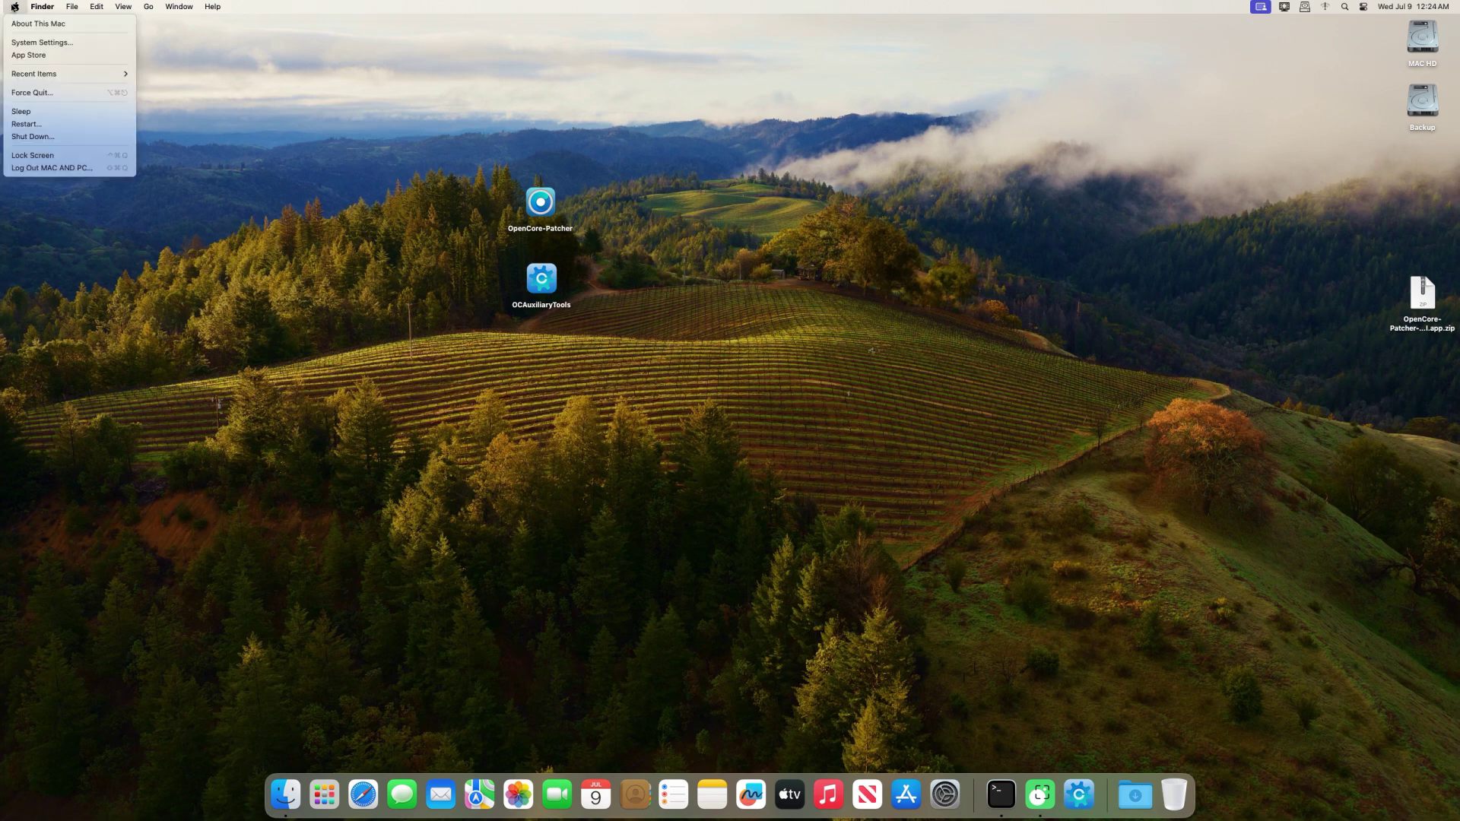
{"action": "left_click", "coordinate": [38, 23]}
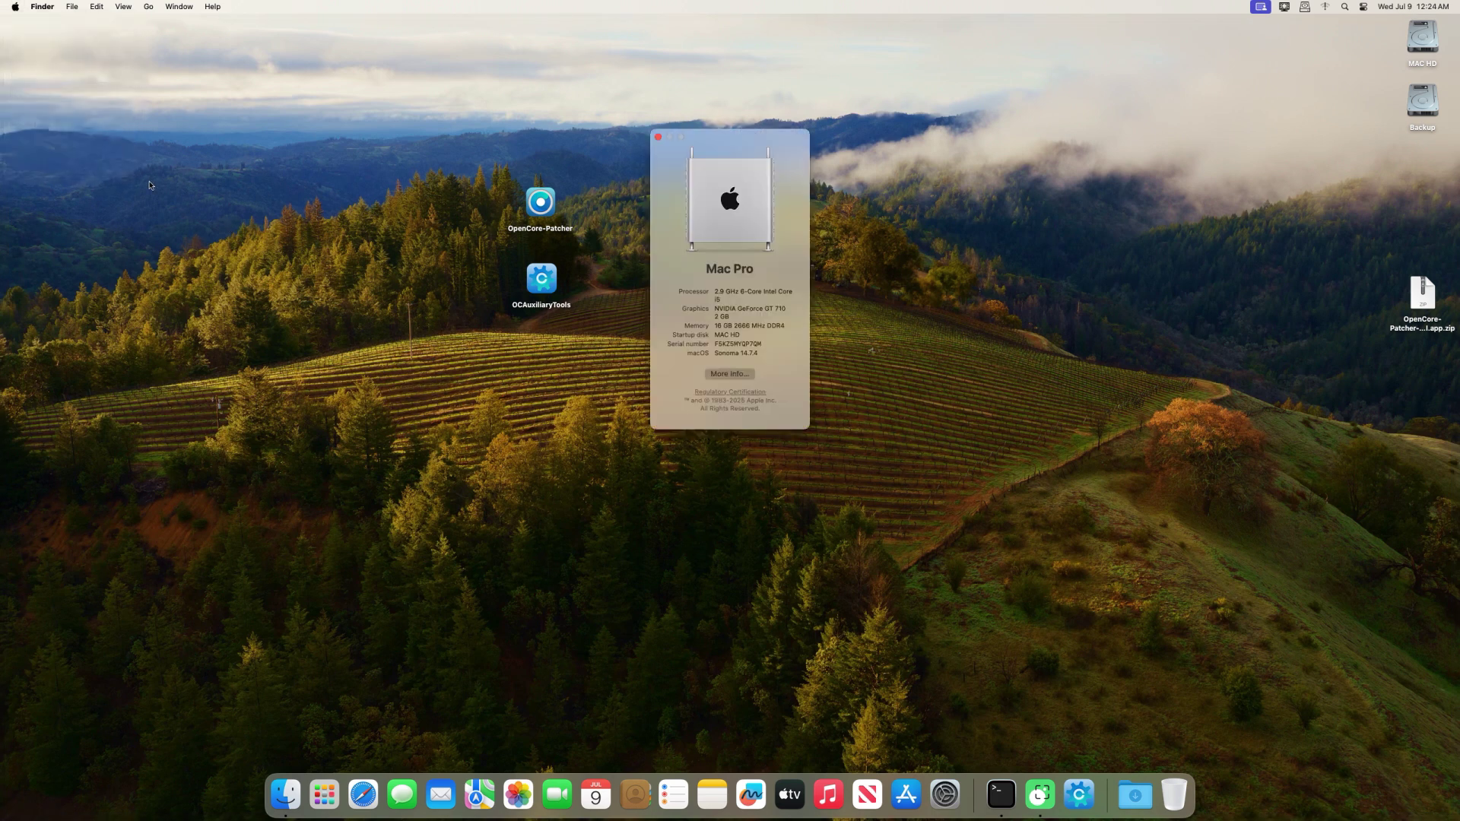
{"action": "left_click_drag", "start_coordinate": [706, 3], "coordinate": [141, 65]}
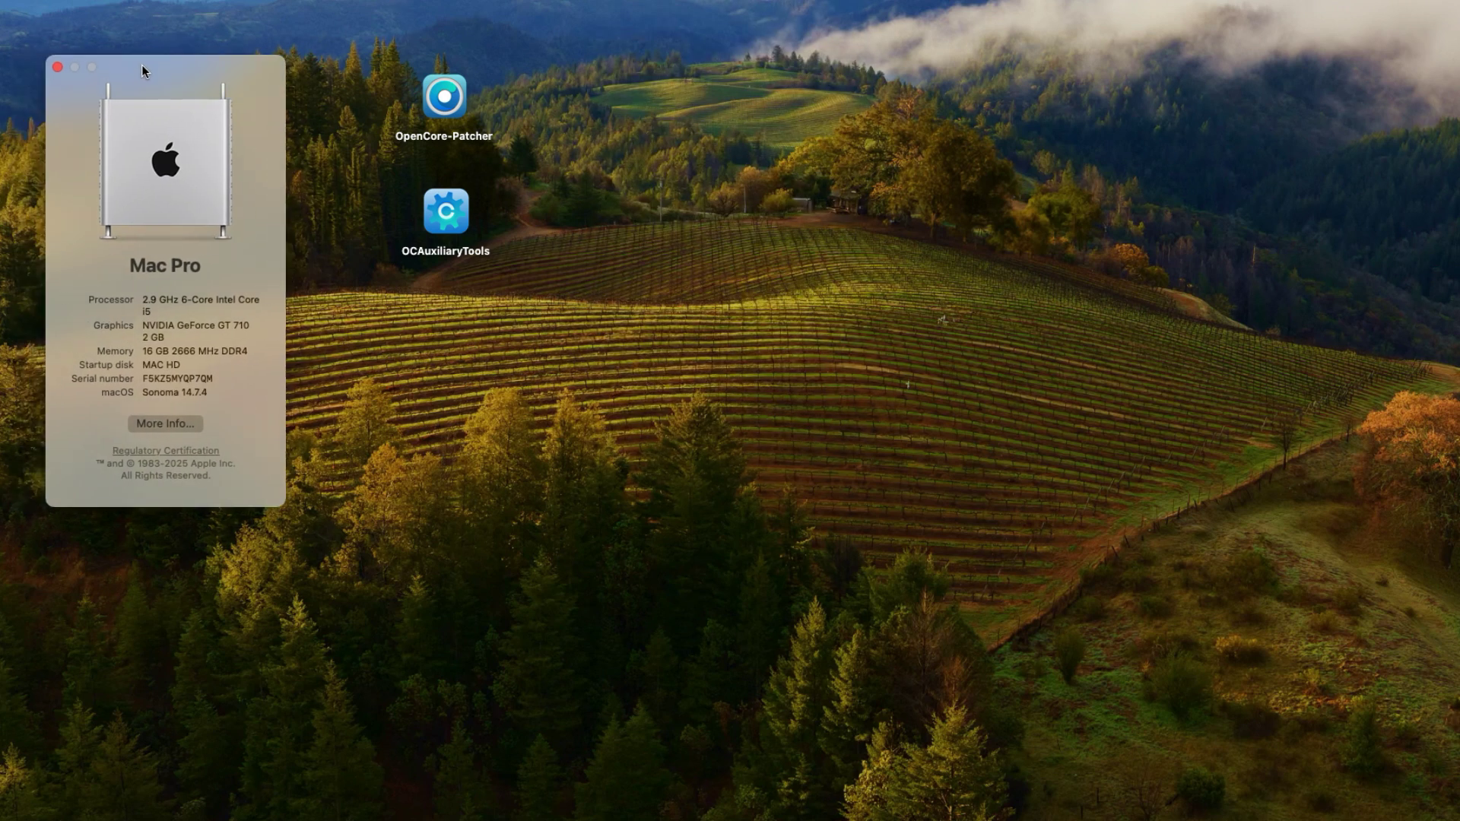
{"action": "left_click", "coordinate": [171, 424]}
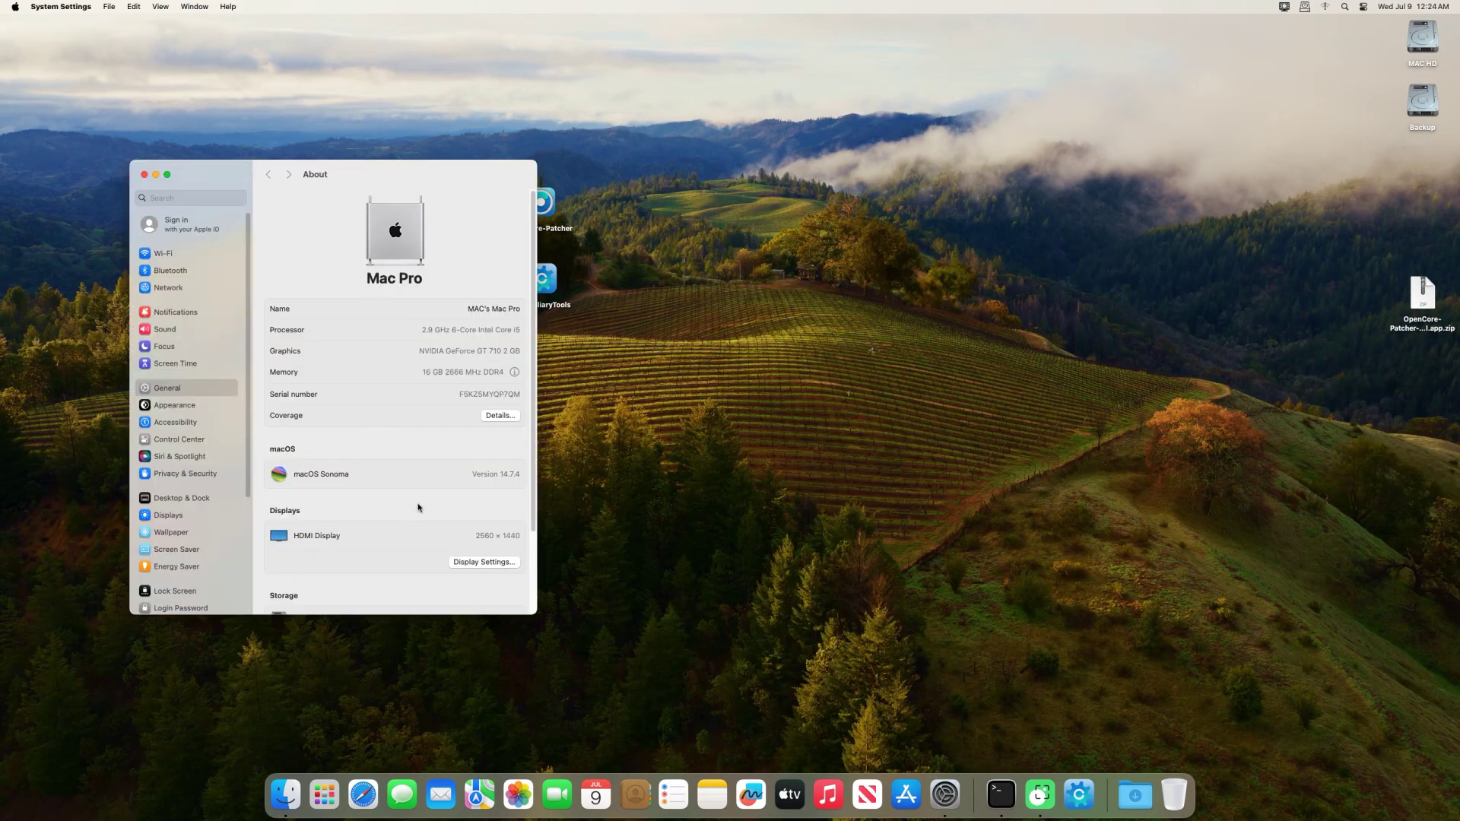
{"action": "scroll", "coordinate": [531, 502], "scroll_direction": "down", "scroll_amount": 3}
- Open the Graphics/Displays system report to confirm the GeForce GT 710, 2 GB VRAM and Metal 2 support
{"action": "left_click", "coordinate": [394, 567]}
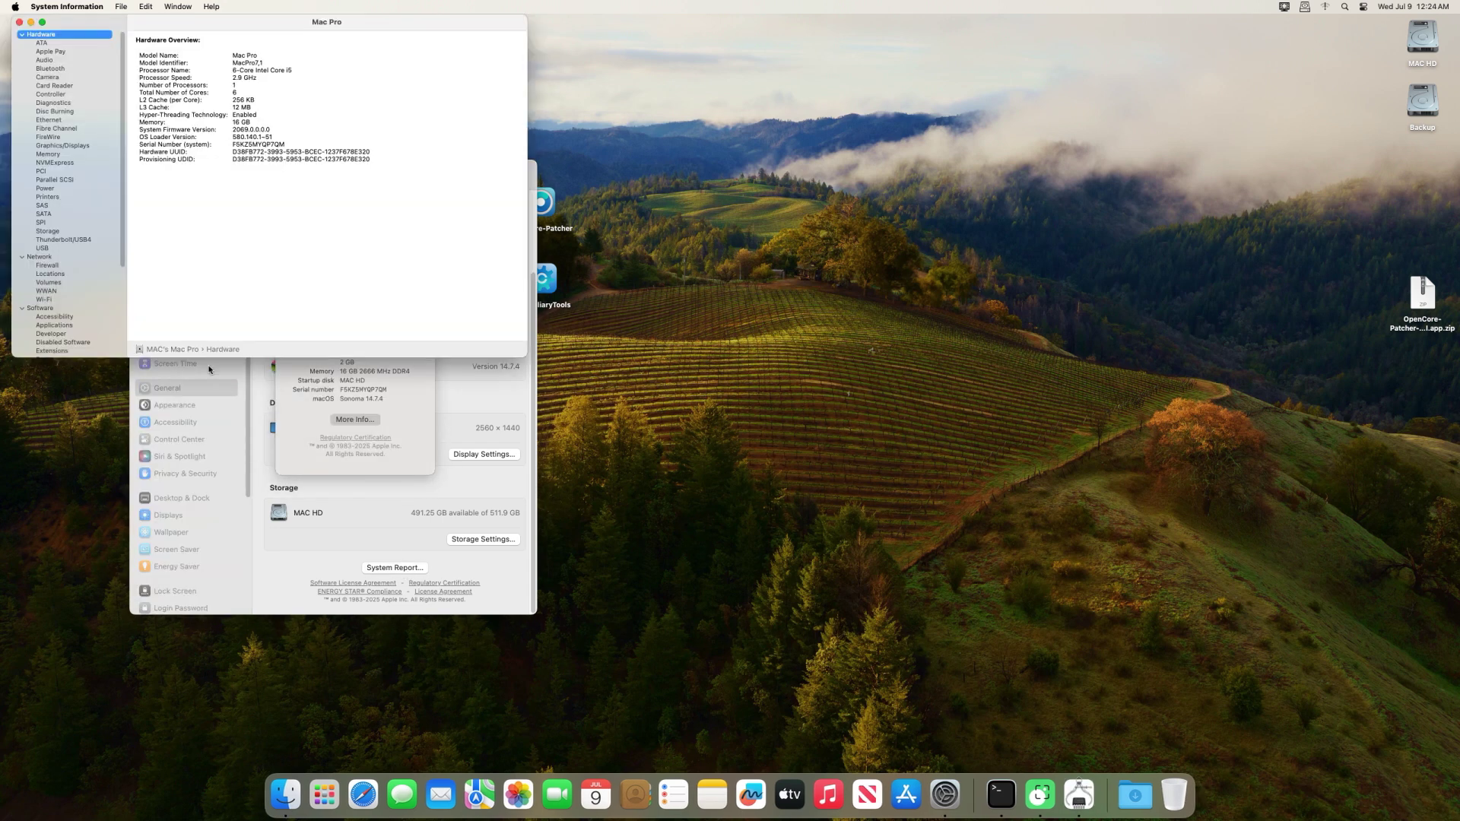
{"action": "left_click", "coordinate": [63, 145]}
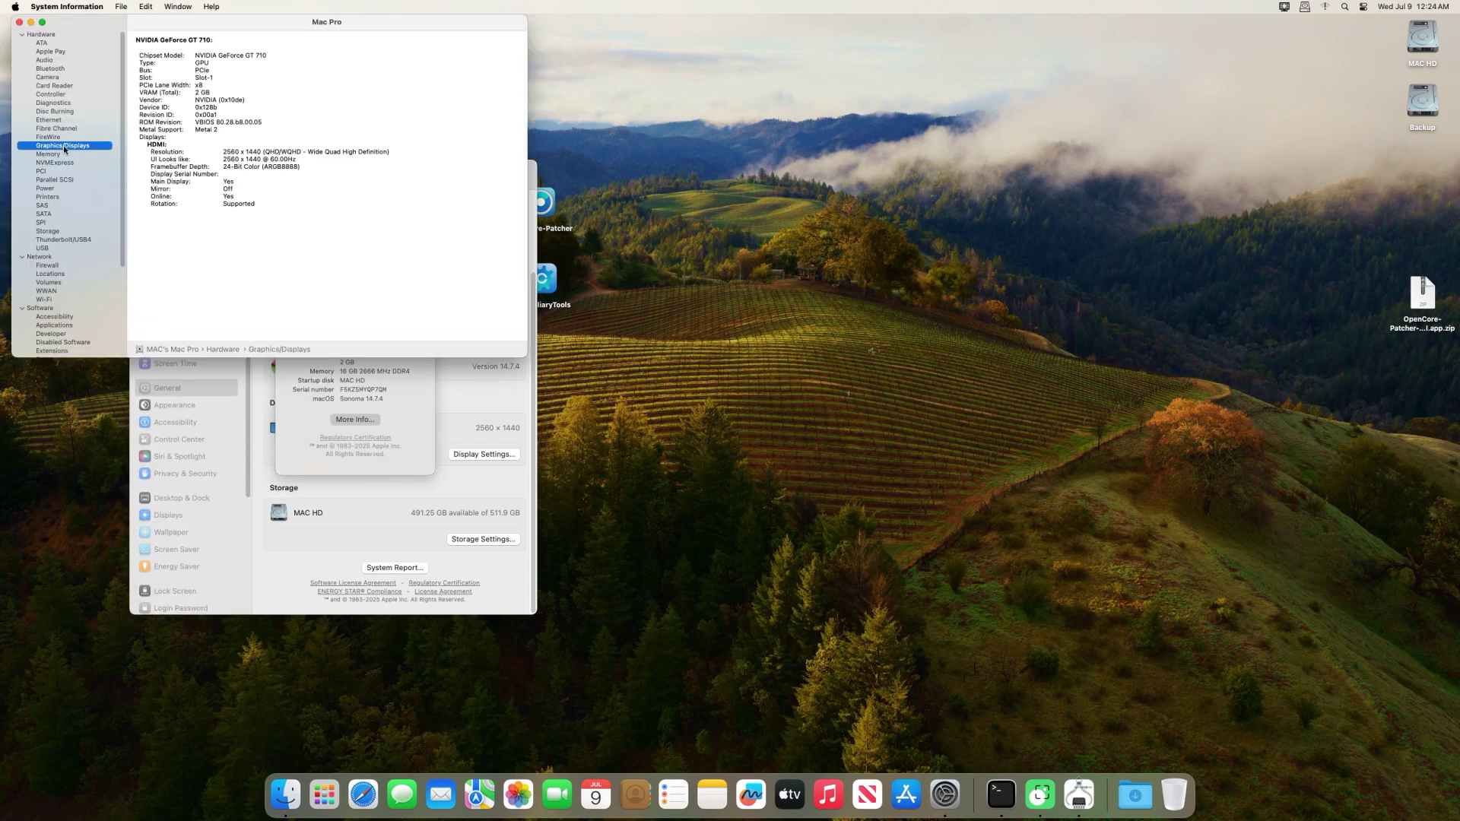
{"action": "left_click_drag", "start_coordinate": [527, 356], "coordinate": [636, 480]}
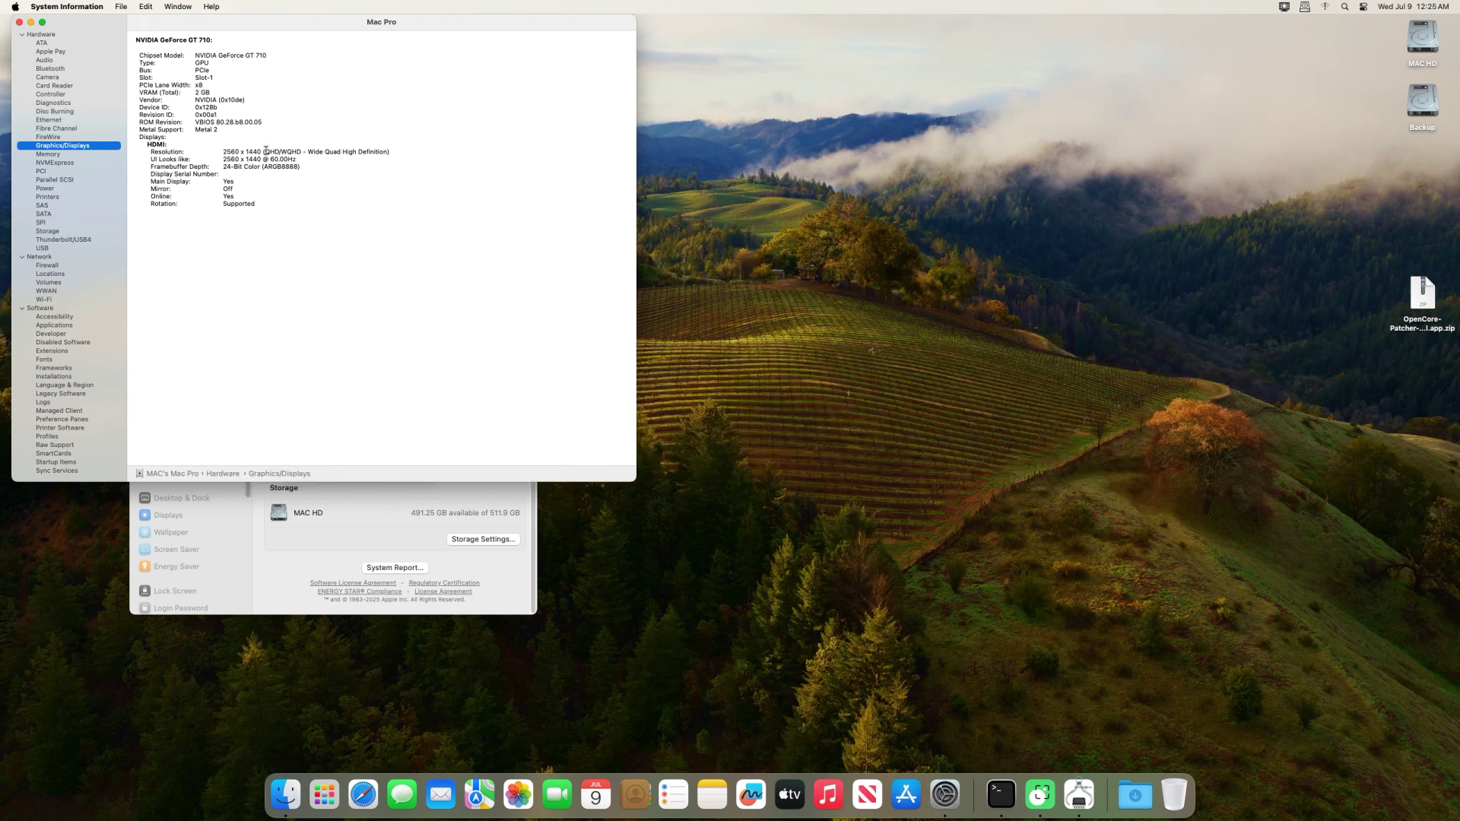
{"action": "left_click", "coordinate": [195, 95]}
{"action": "left_click_drag", "start_coordinate": [228, 34], "coordinate": [425, 34]}
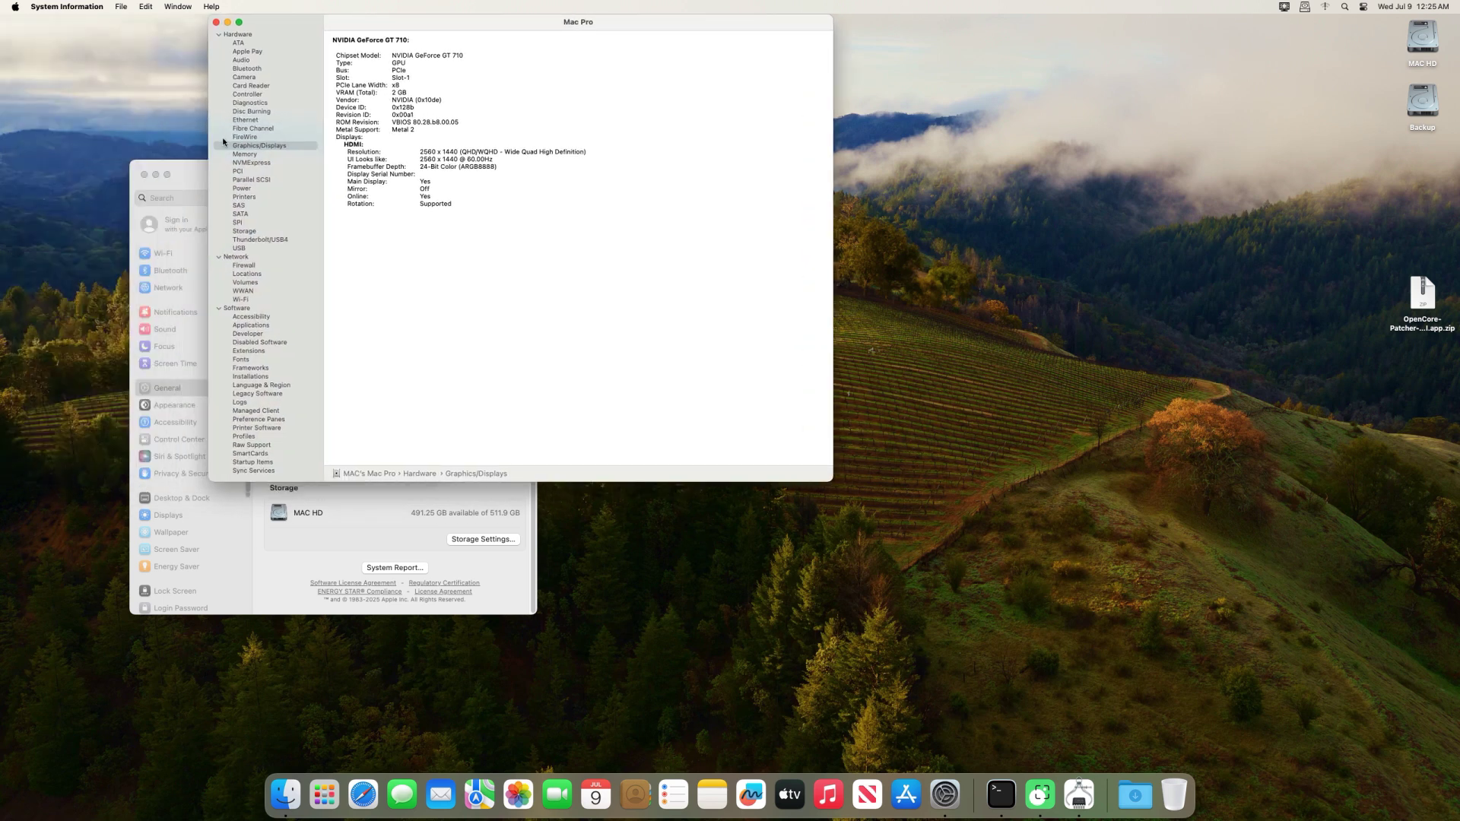
{"action": "left_click", "coordinate": [195, 187]}
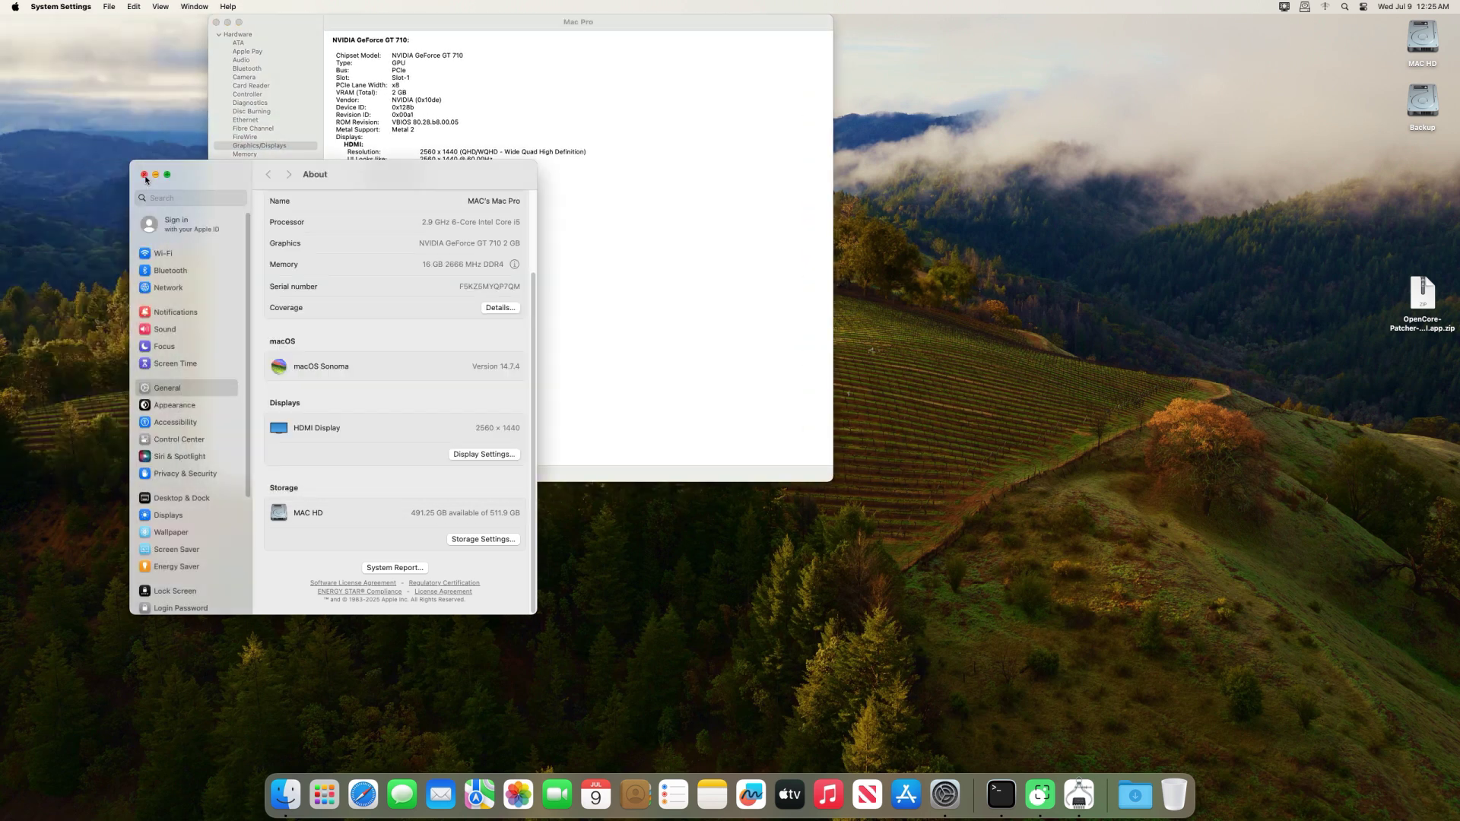